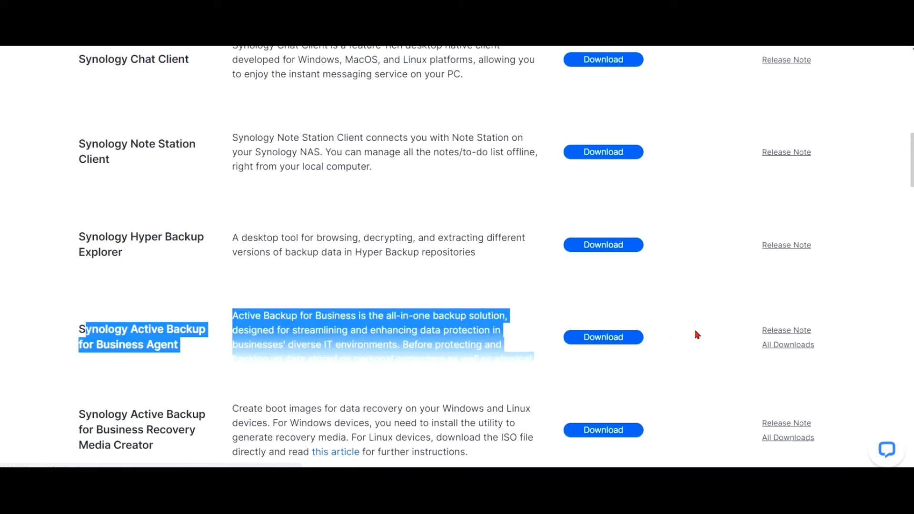
# Download the Windows 64-bit (msi) Active Backup for Business Agent installer and start it on the server.
pyautogui.click(628, 337)
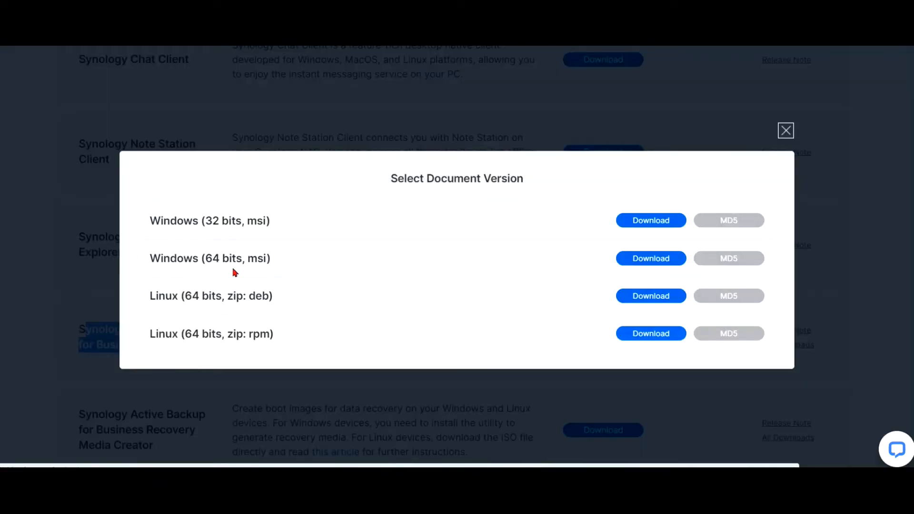
pyautogui.click(651, 258)
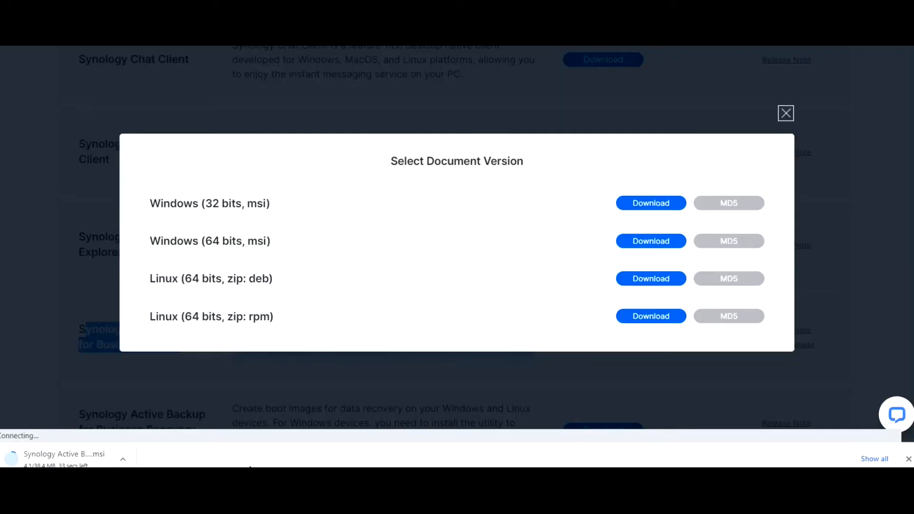
pyautogui.click(366, 488)
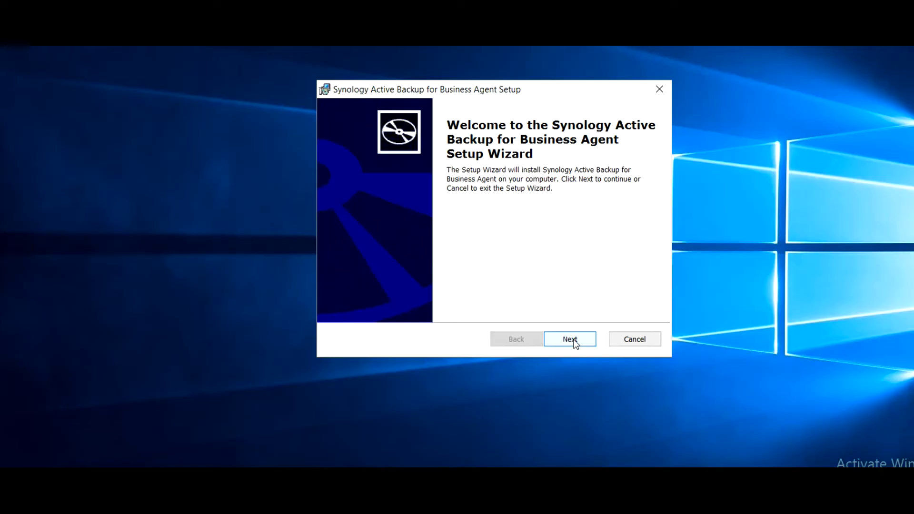
pyautogui.click(573, 341)
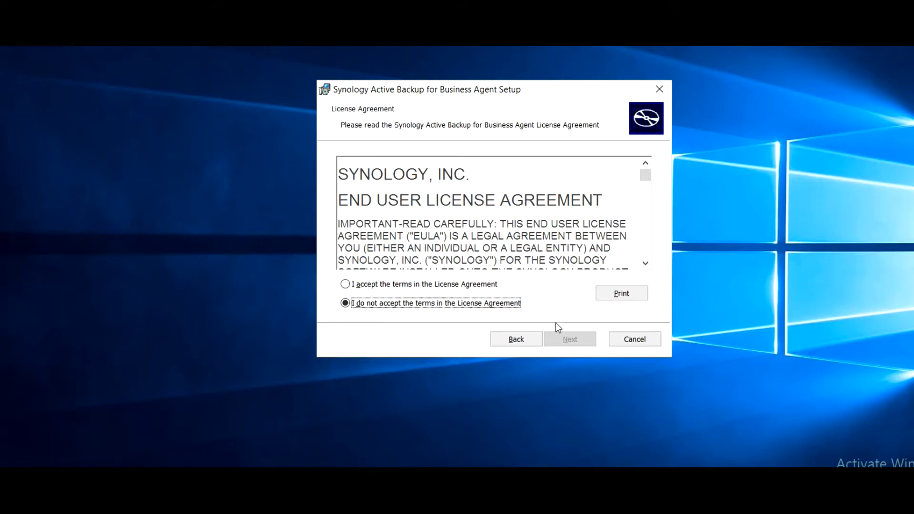
# Accept the licence, install the agent approving the UAC prompt, and finish with launch checked.
pyautogui.click(460, 286)
pyautogui.click(570, 340)
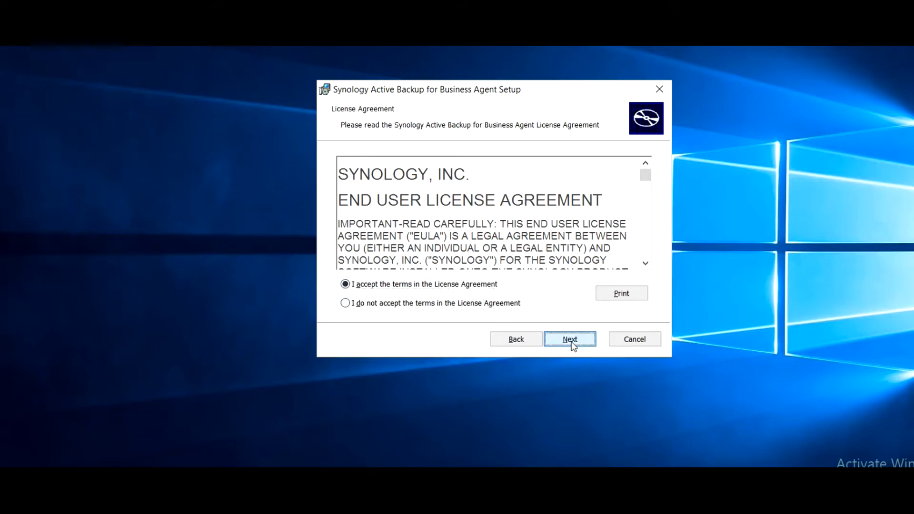
pyautogui.click(567, 339)
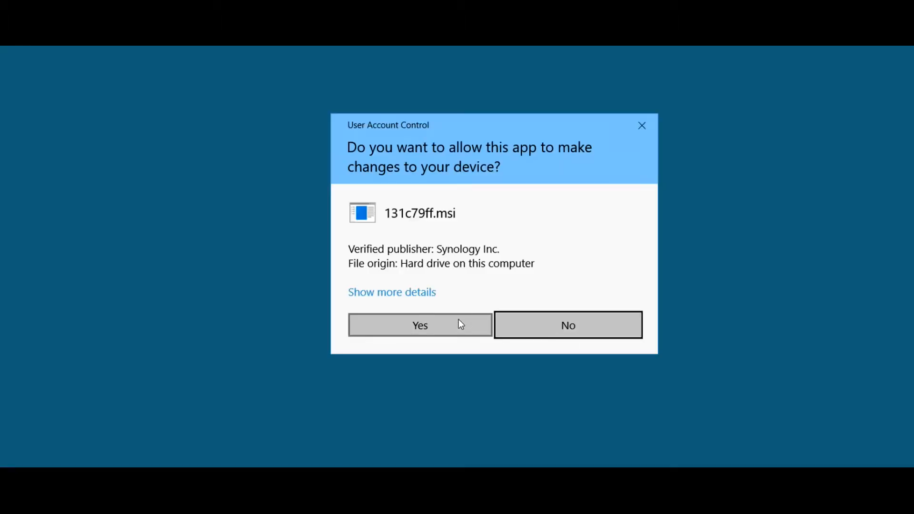
pyautogui.click(388, 293)
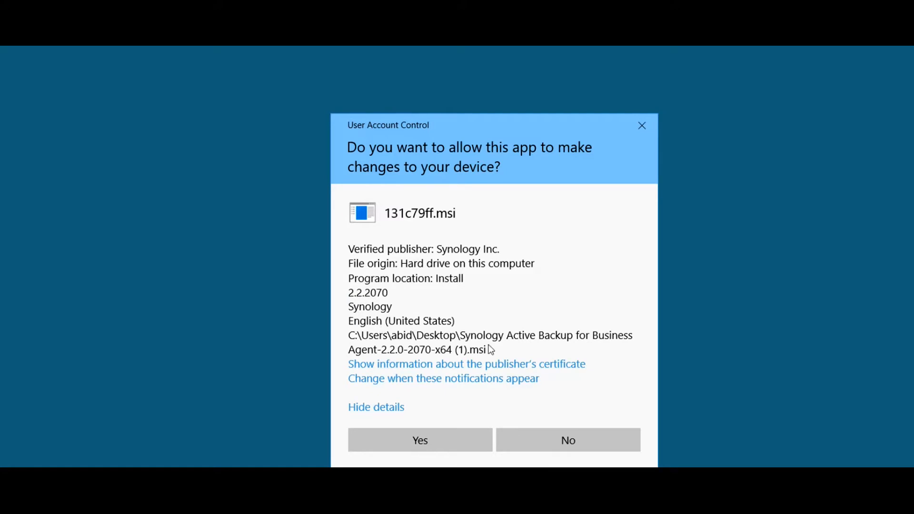
pyautogui.click(437, 439)
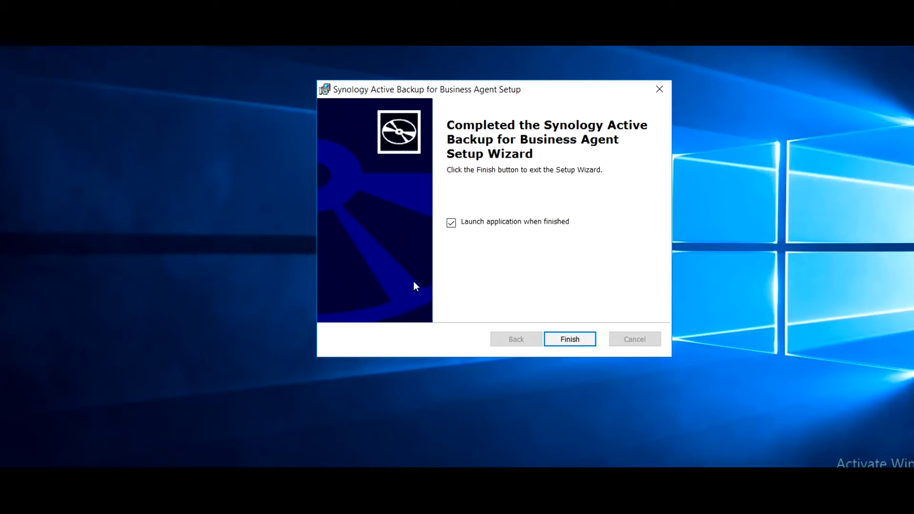
pyautogui.click(569, 339)
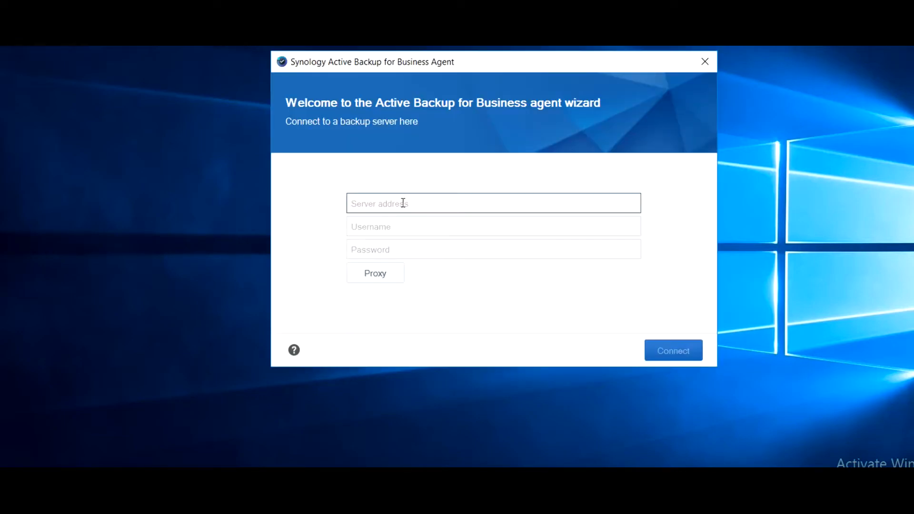
# Connect the agent to server 192.168.80.8 with the backup account's username and password.
pyautogui.write('192.168.80.8.')
pyautogui.press('Tab')
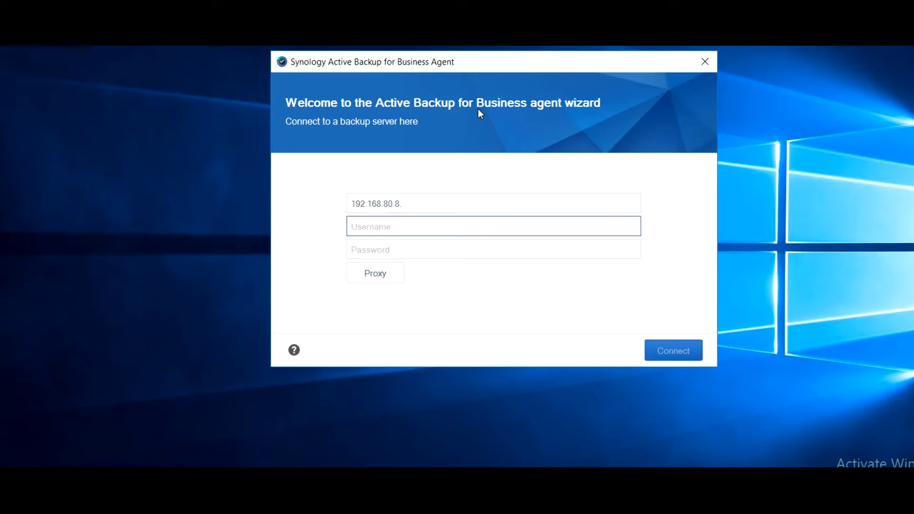
pyautogui.write('ha-naserp')
pyautogui.press('Tab')
pyautogui.write('*********')
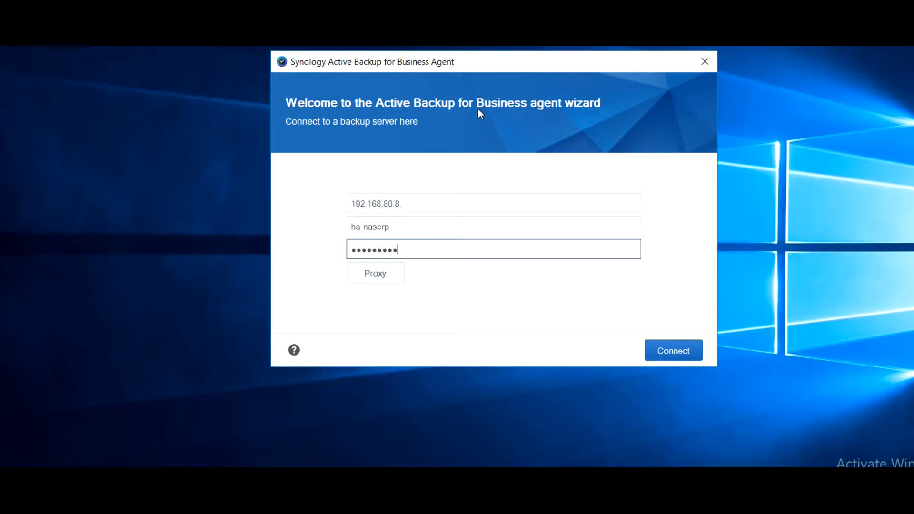
pyautogui.write('******')
pyautogui.press('Return')
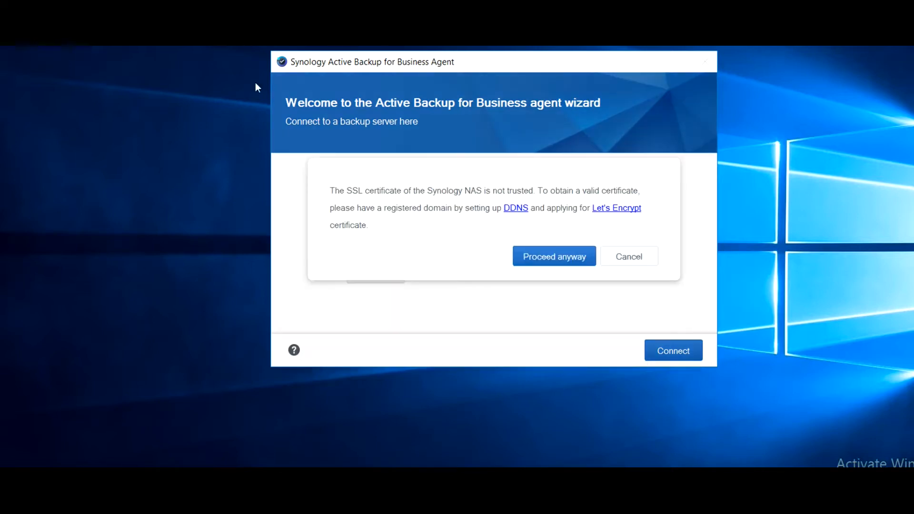
# Bypass the certificate warning, set the backup type to Physical server using the admin password, and confirm.
pyautogui.click(555, 262)
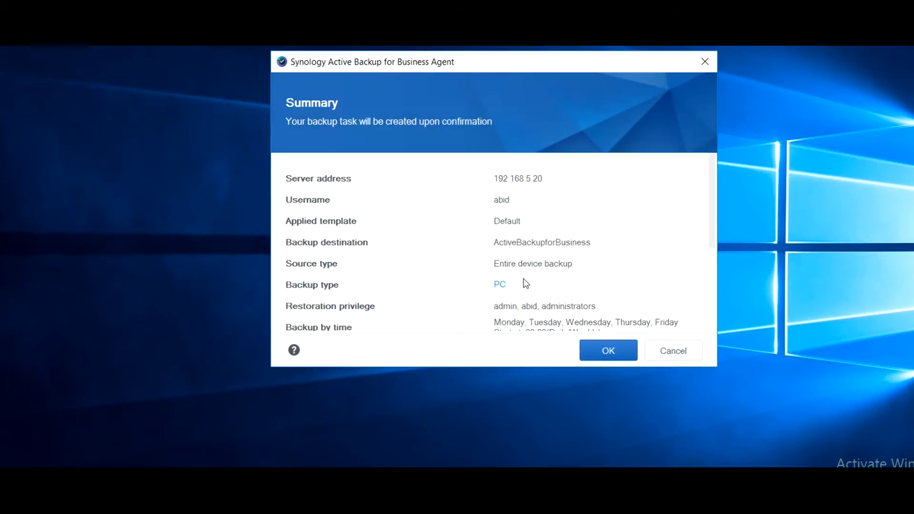
pyautogui.click(502, 286)
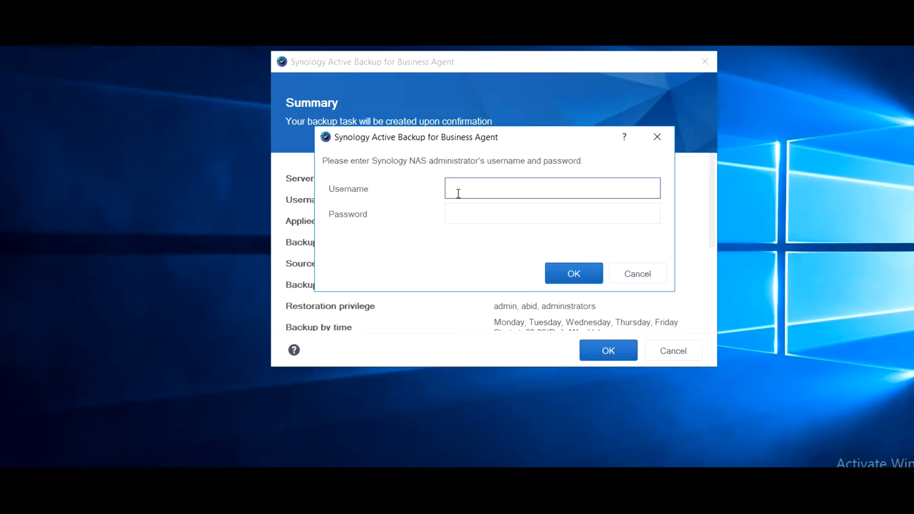
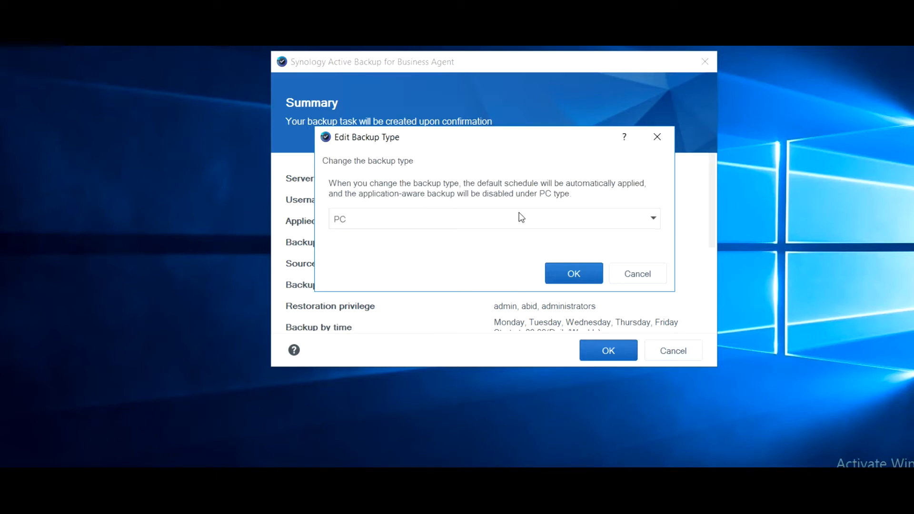
pyautogui.click(517, 218)
pyautogui.click(426, 261)
pyautogui.click(586, 271)
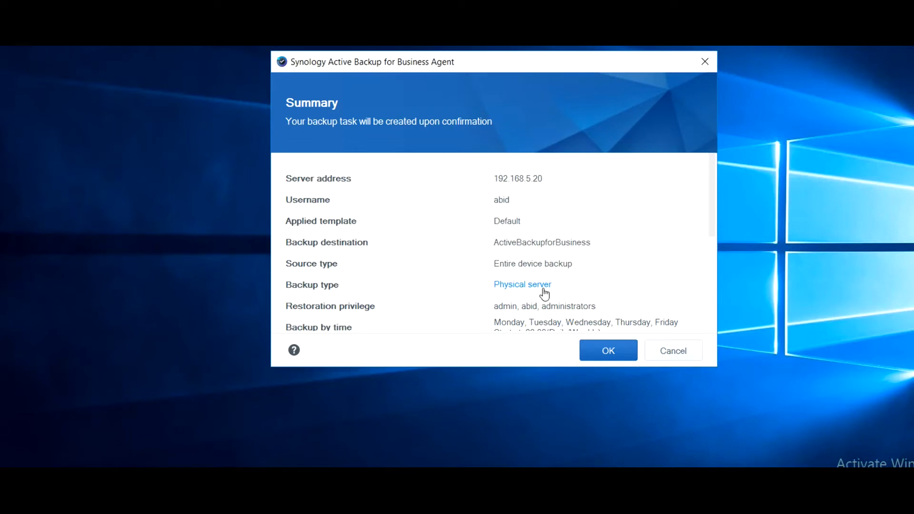
pyautogui.click(609, 357)
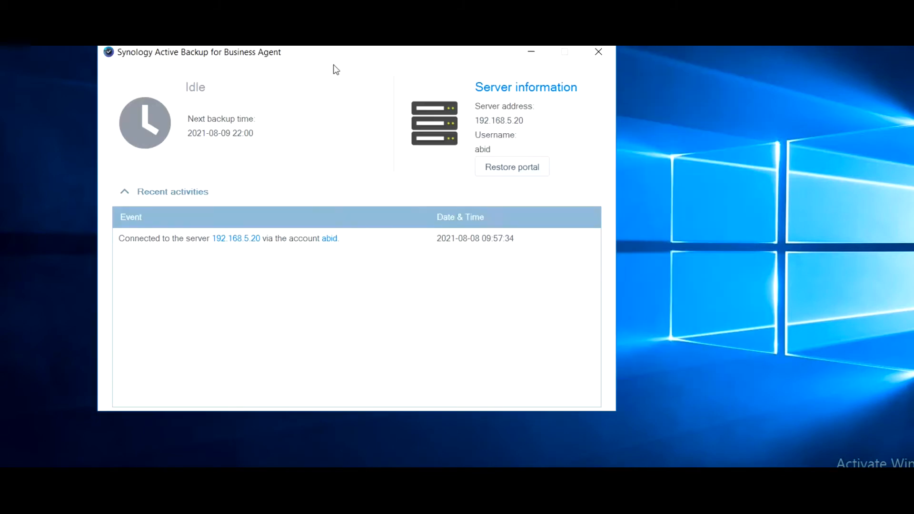
# Open the restore portal in Google Chrome.
pyautogui.click(512, 167)
pyautogui.click(502, 135)
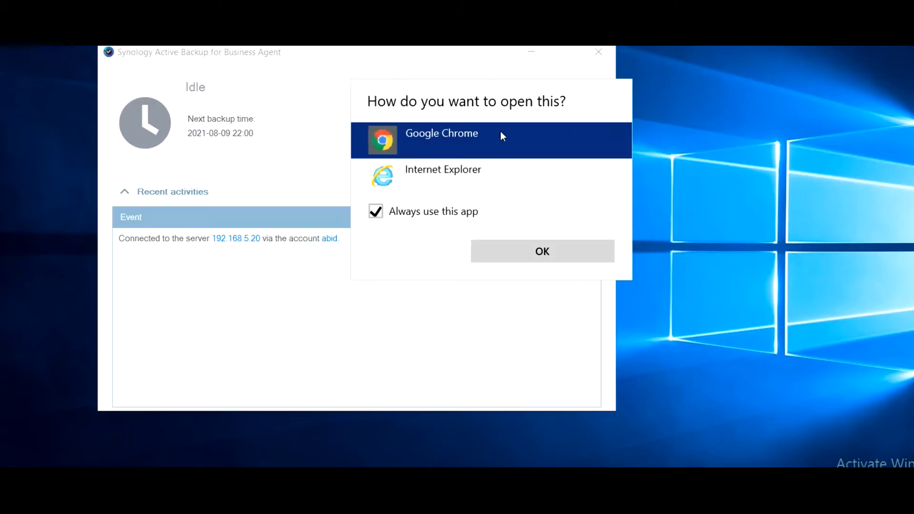
pyautogui.click(567, 257)
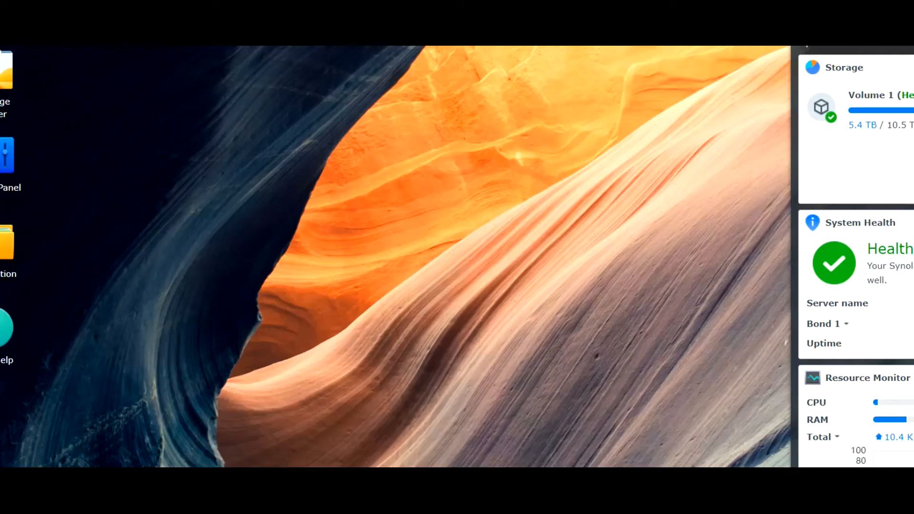
# In Active Backup for Business, view Physical Server, select WIN-1KNFCVG5IVU, and show the Task List.
pyautogui.click(1, 47)
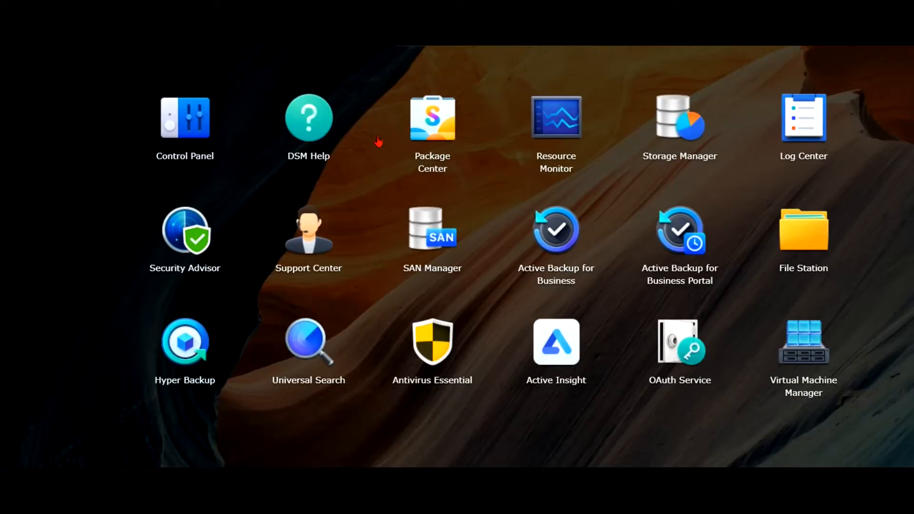
pyautogui.click(566, 257)
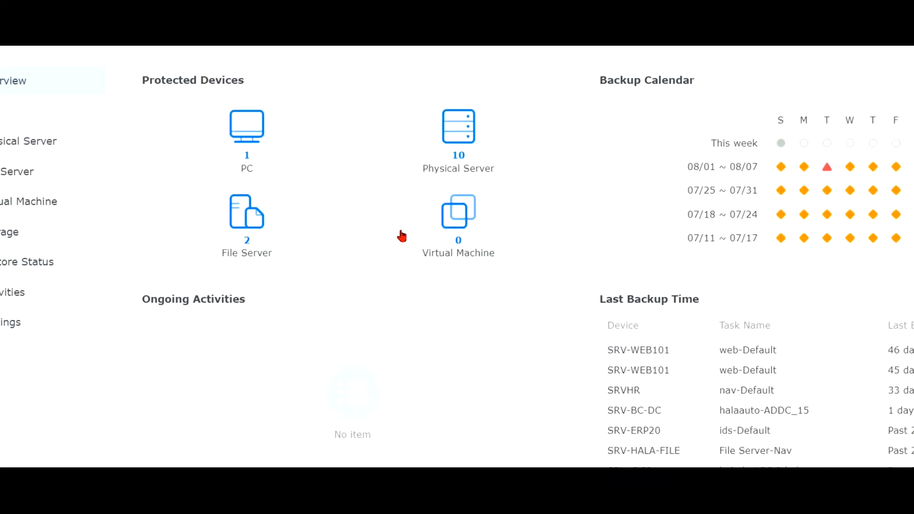
pyautogui.click(40, 149)
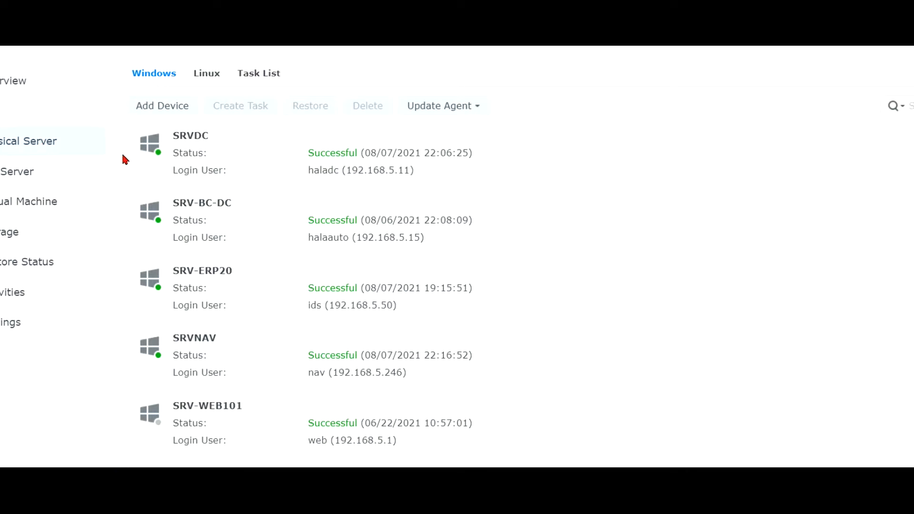
pyautogui.scroll(-6, 127, 157)
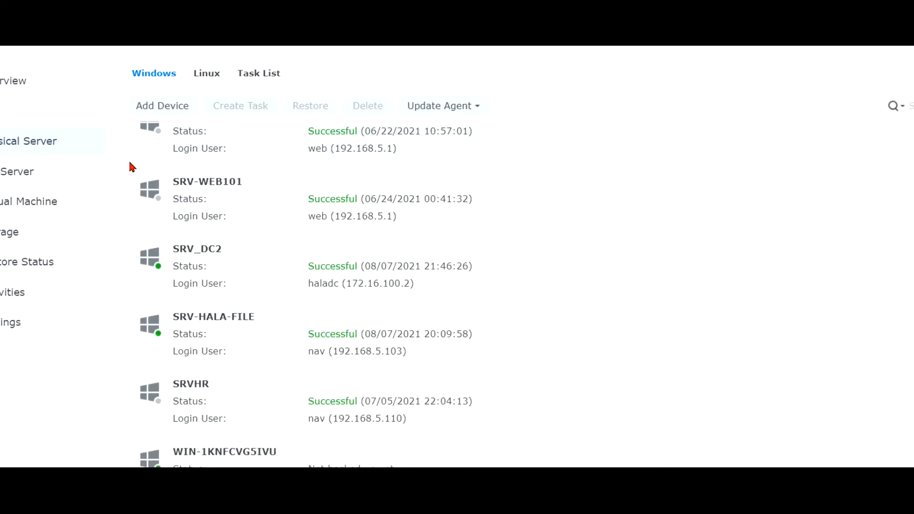
pyautogui.click(286, 459)
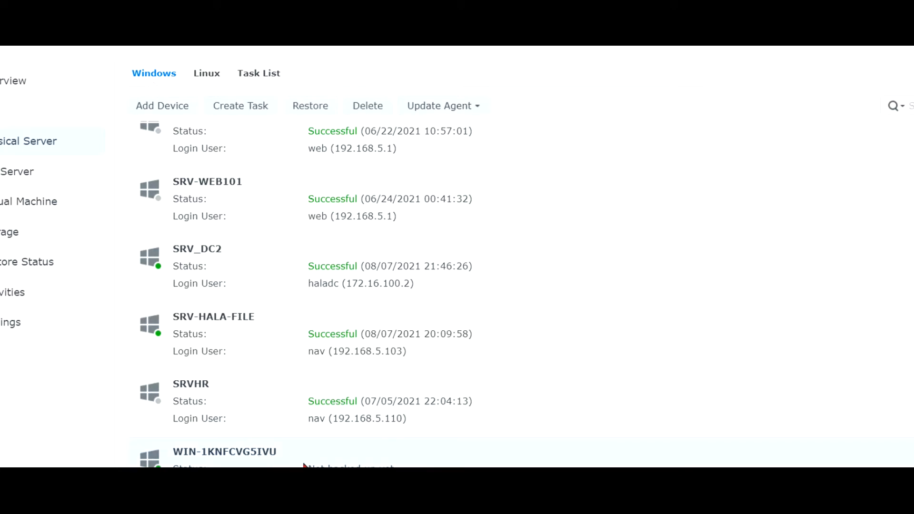
pyautogui.scroll(-3, 421, 443)
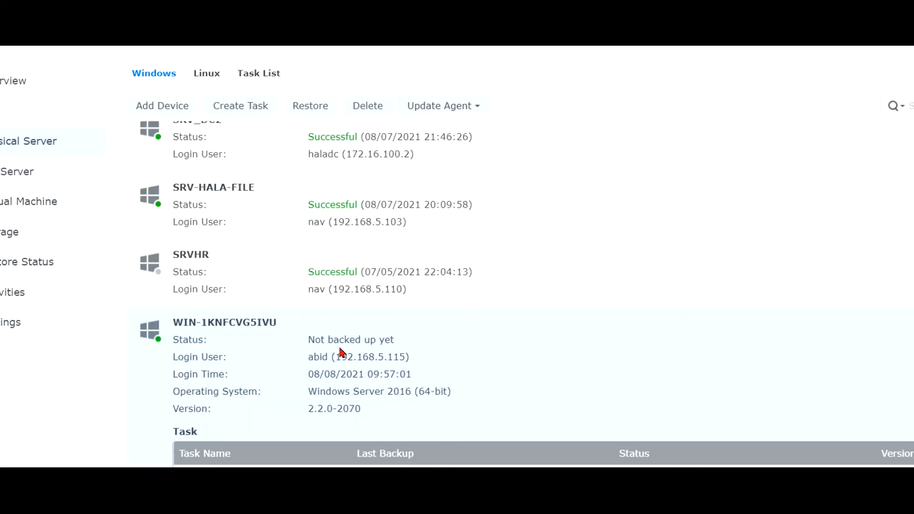
pyautogui.click(257, 79)
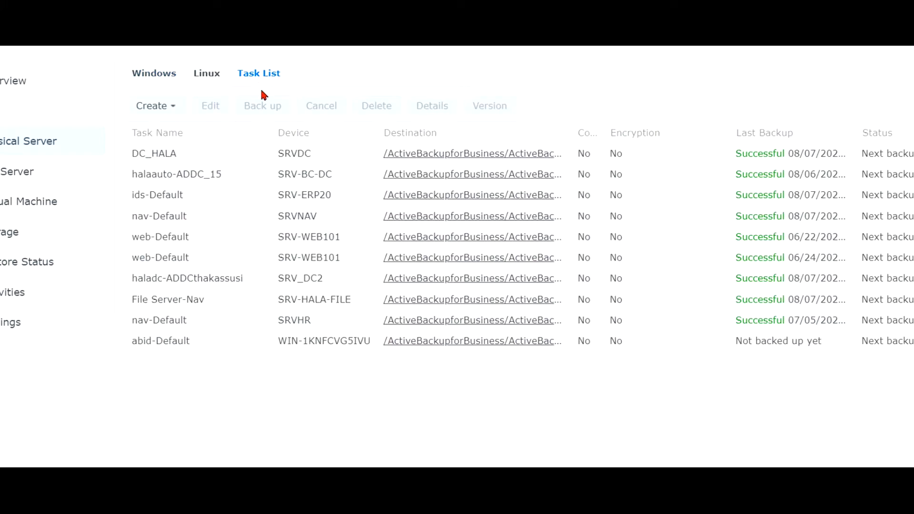
# Inspect the new server's task details, then edit abid-Default keeping its weekday backup schedule.
pyautogui.click(318, 341)
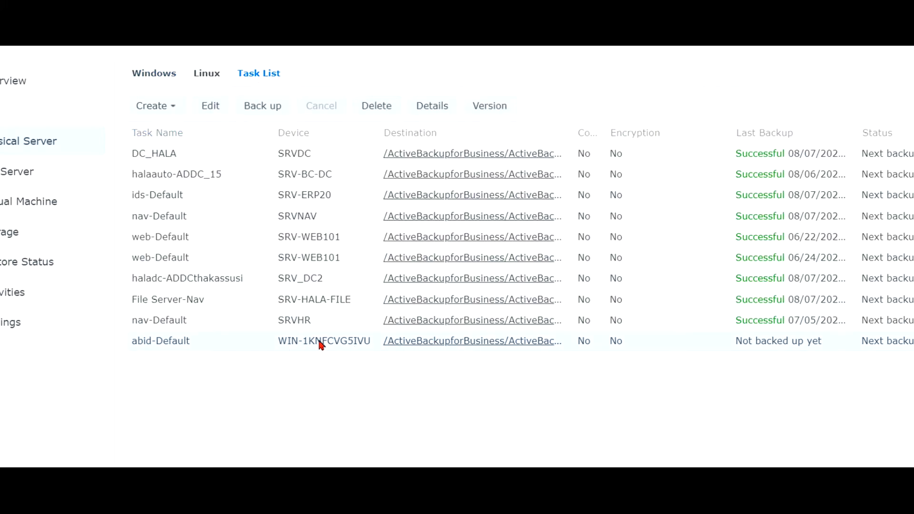
pyautogui.doubleClick(170, 344)
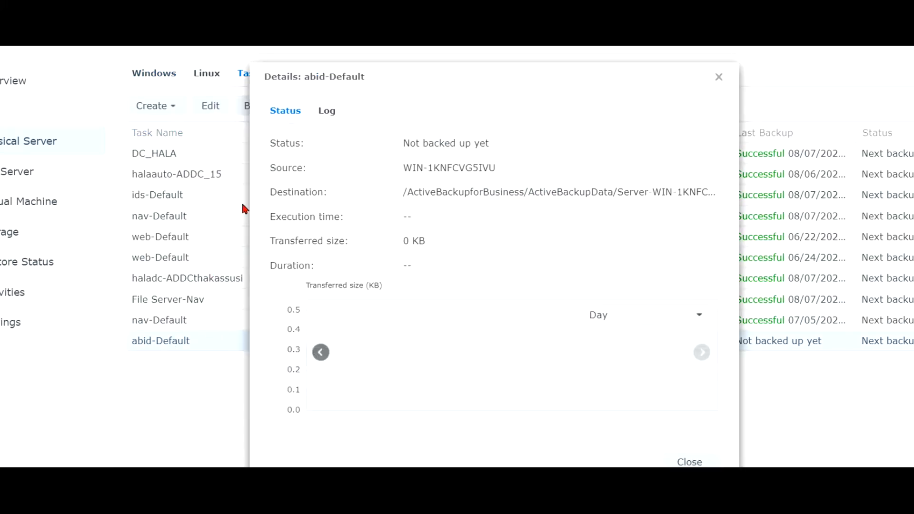
pyautogui.click(716, 76)
pyautogui.click(209, 106)
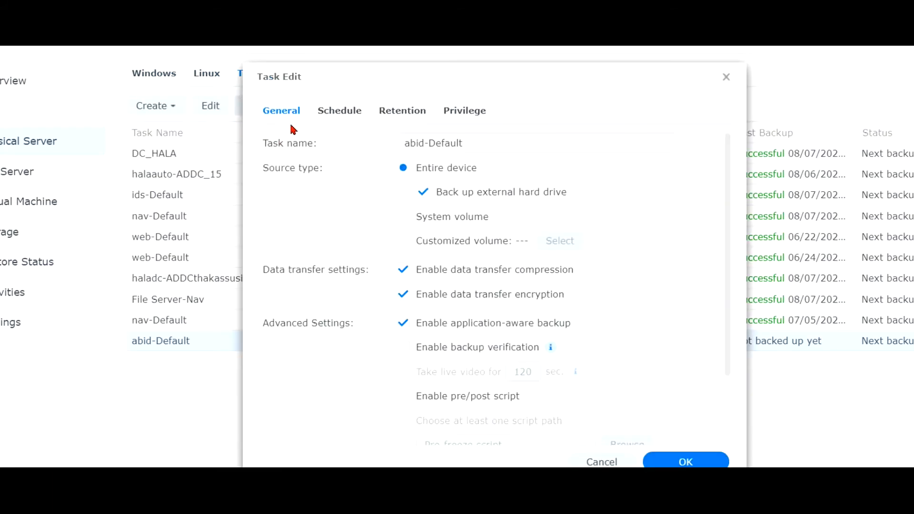
pyautogui.click(348, 118)
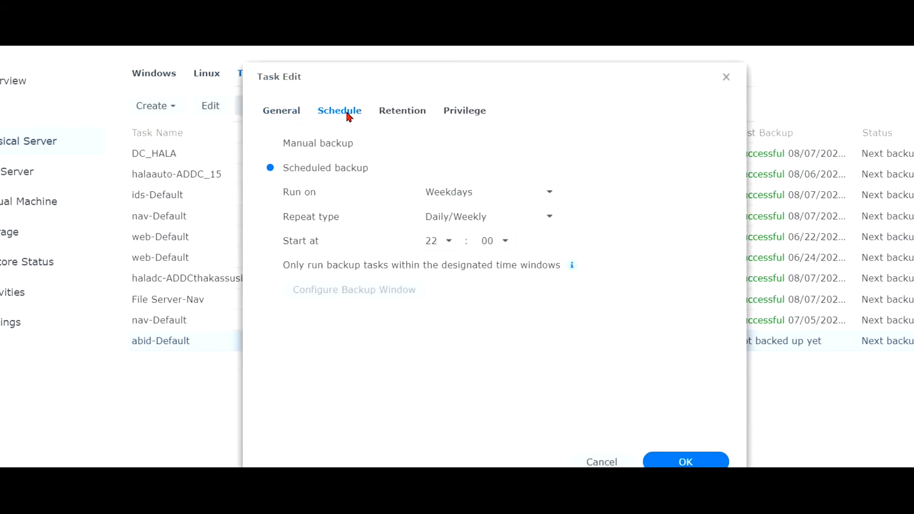
pyautogui.click(491, 195)
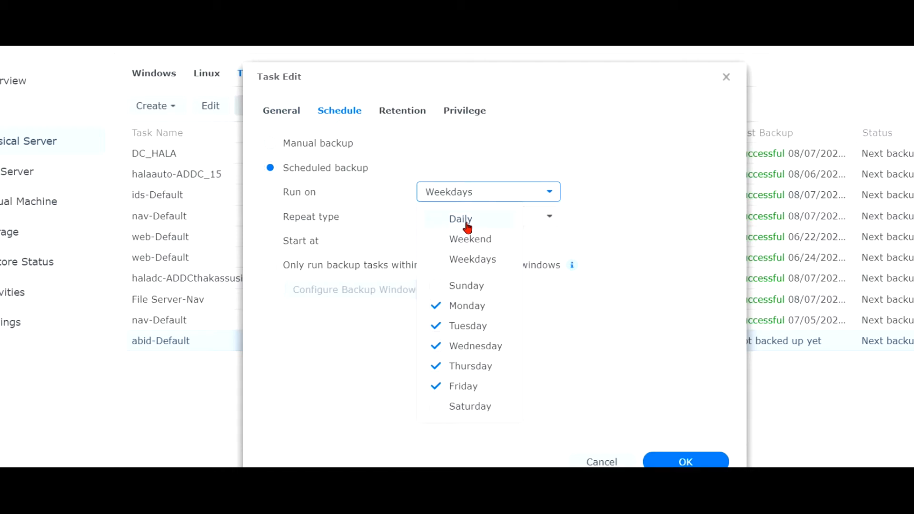
pyautogui.click(481, 192)
# Enable the retention policy keeping the latest 3 versions and save the task.
pyautogui.click(415, 114)
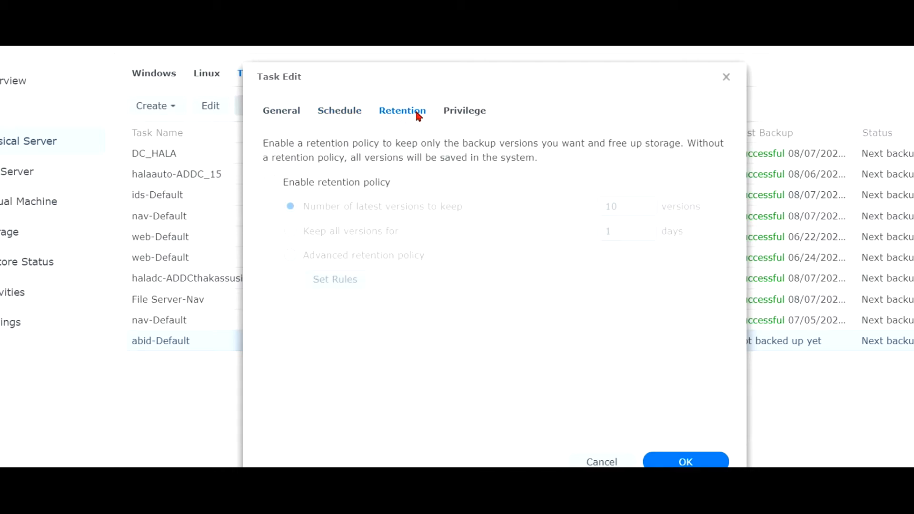
pyautogui.click(448, 113)
pyautogui.click(414, 114)
pyautogui.click(269, 185)
pyautogui.click(620, 206)
pyautogui.doubleClick(620, 207)
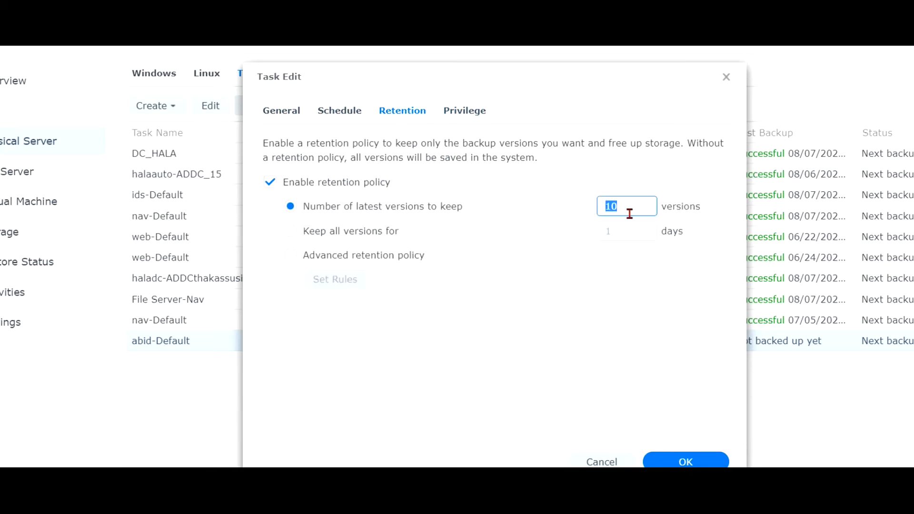
pyautogui.write('3')
pyautogui.click(685, 462)
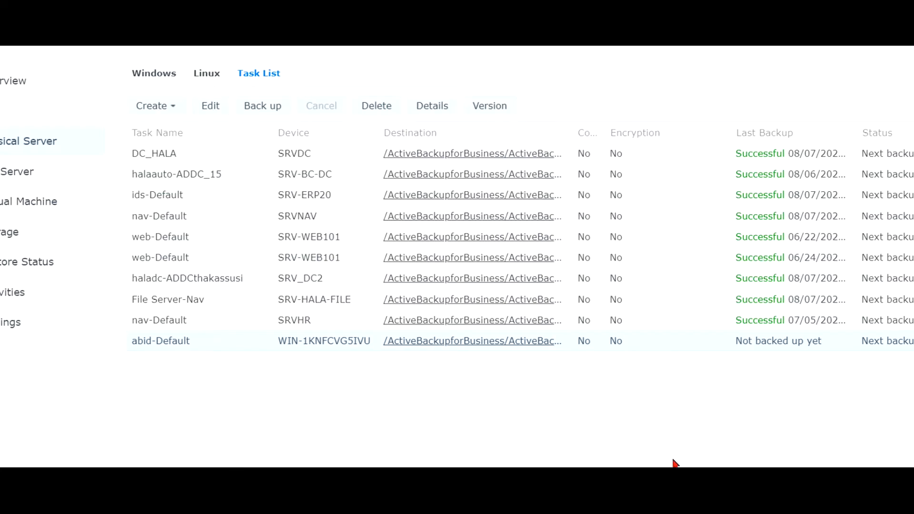
# Check abid-Default's Privilege, Retention, Schedule and General tabs unchanged, then back it up now.
pyautogui.click(204, 107)
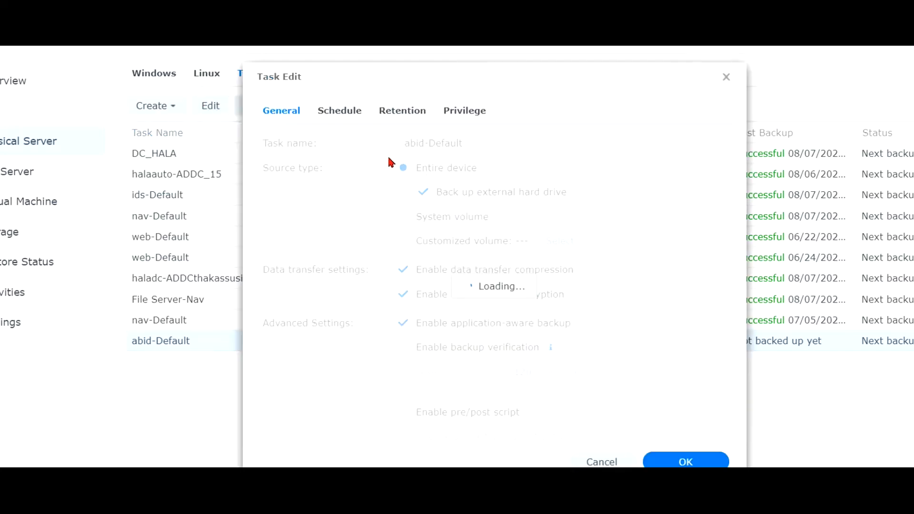
pyautogui.click(469, 113)
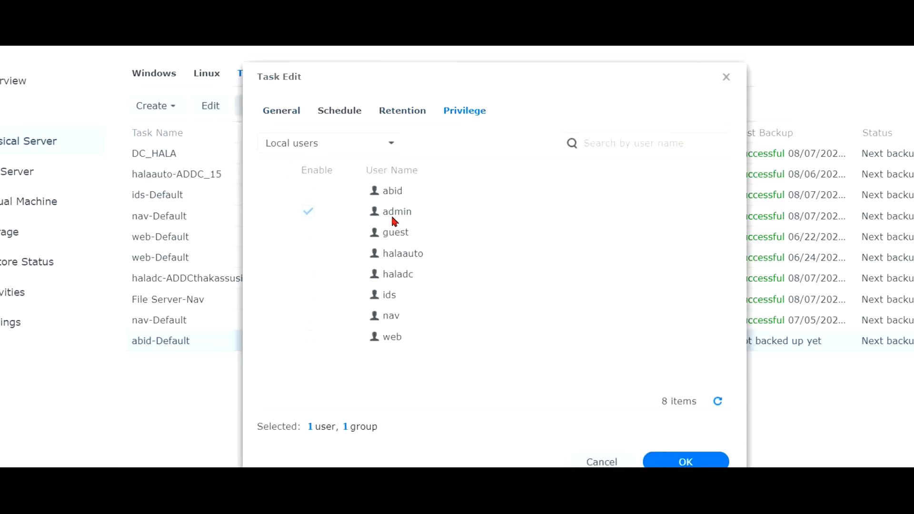
pyautogui.click(403, 111)
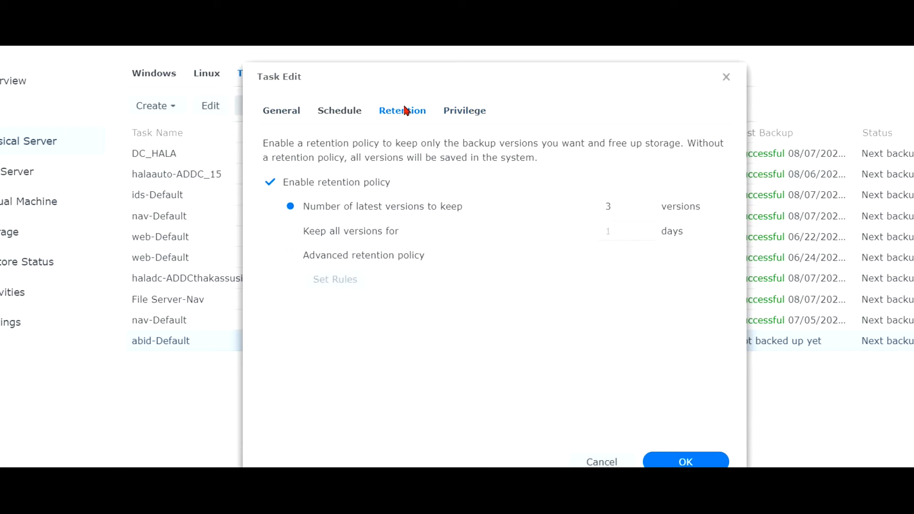
pyautogui.click(339, 112)
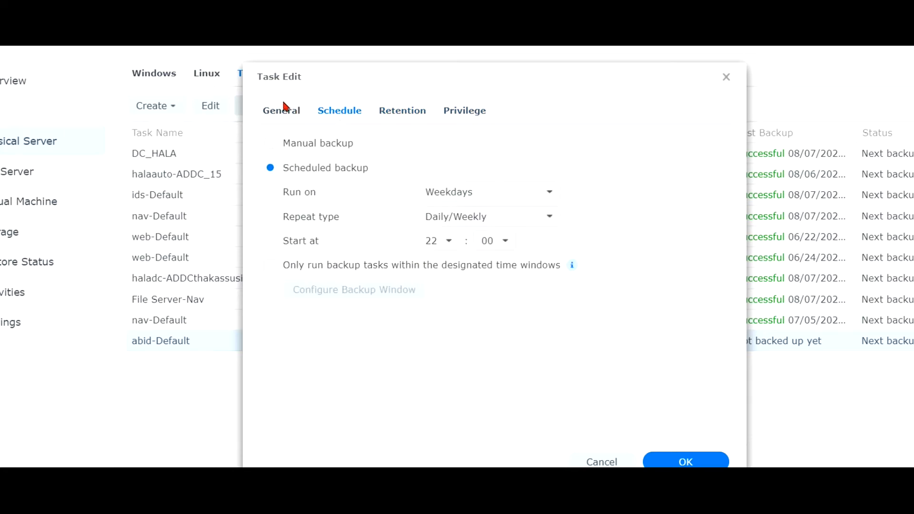
pyautogui.click(285, 117)
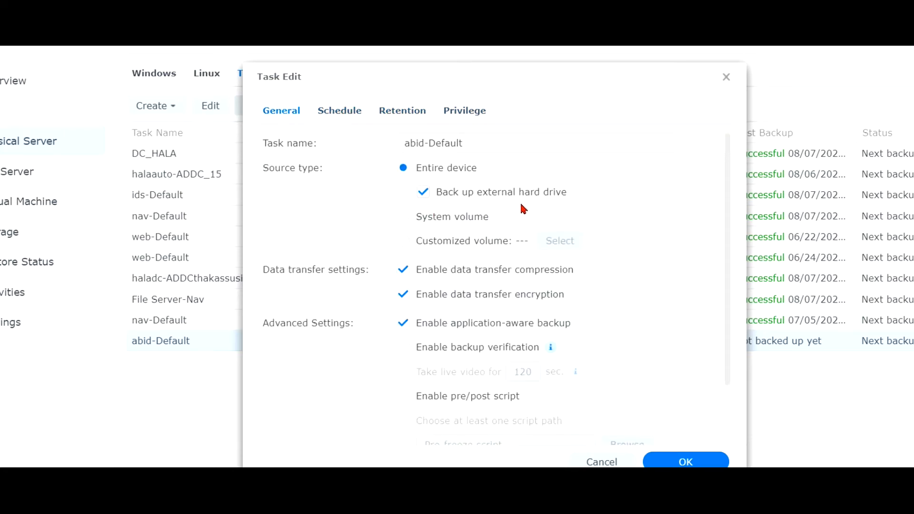
pyautogui.click(671, 460)
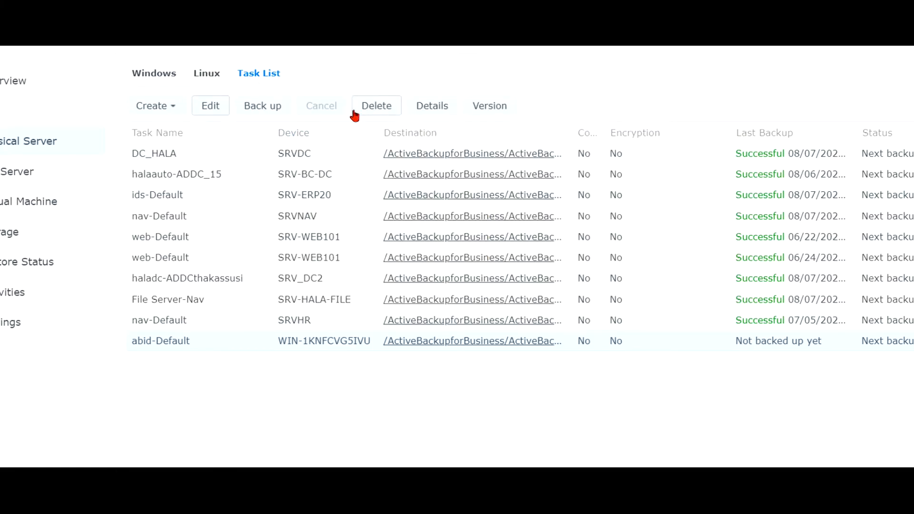
pyautogui.click(264, 107)
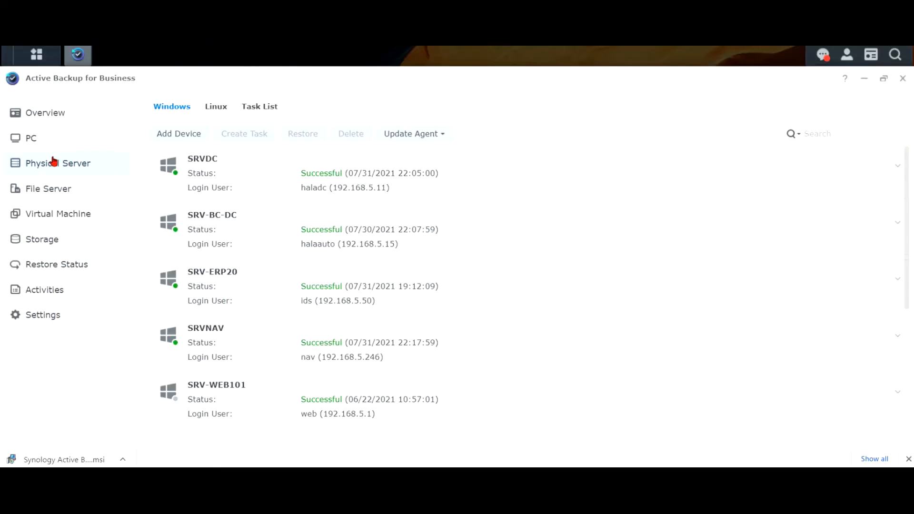
# Scroll the Windows physical-server list and select SRV_DC2 with its successful backup.
pyautogui.scroll(-3, 226, 239)
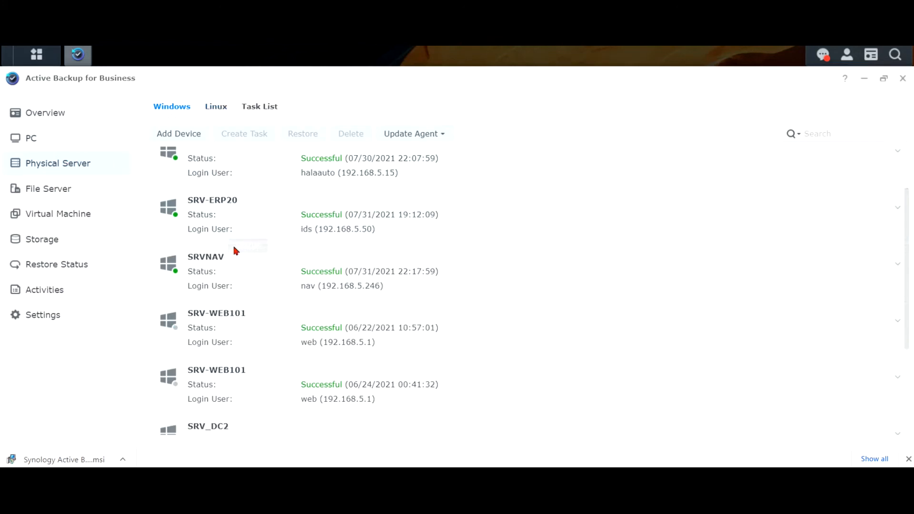
pyautogui.click(243, 367)
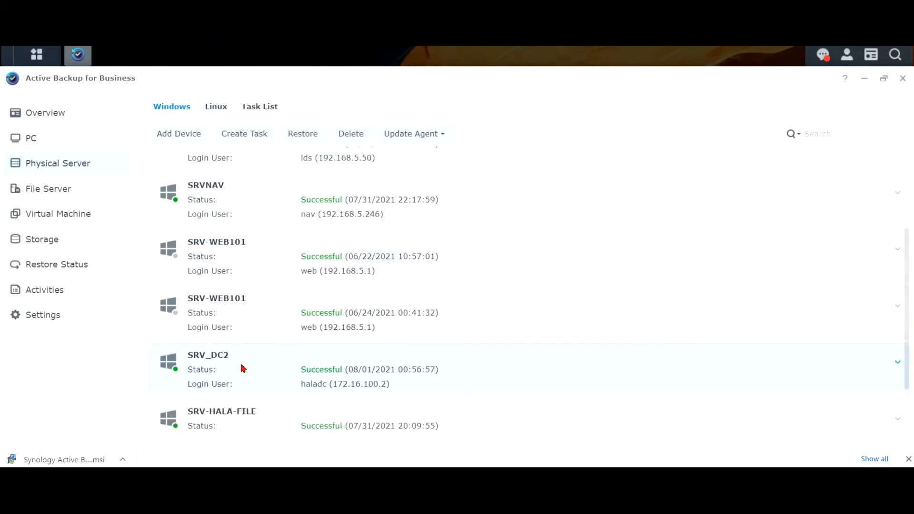
pyautogui.scroll(2, 246, 332)
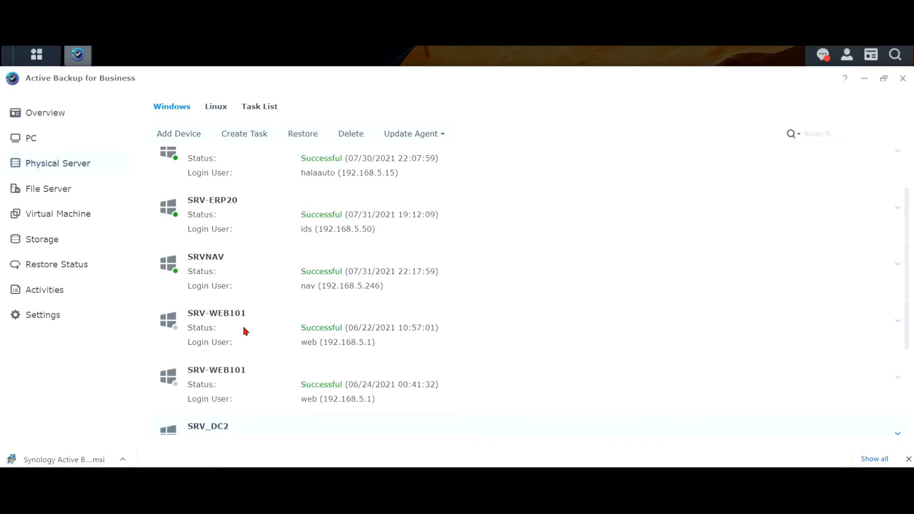
pyautogui.scroll(-3, 244, 331)
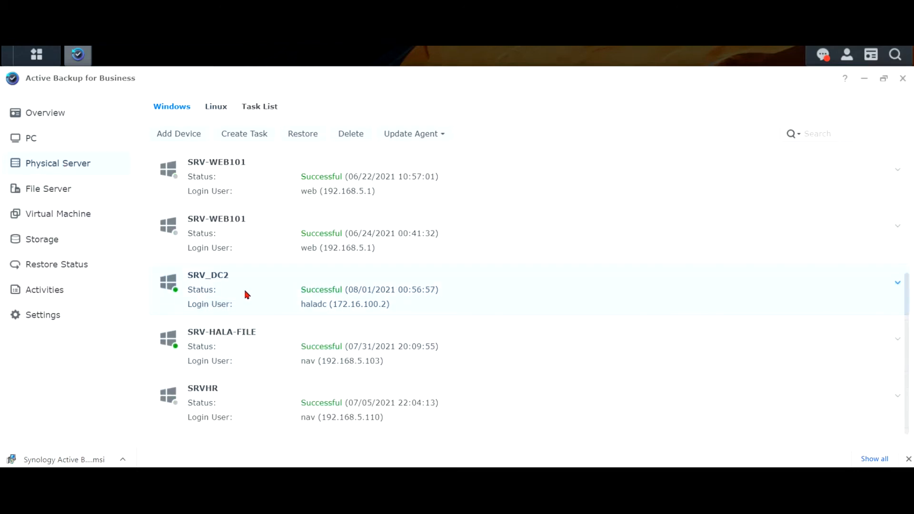
# Open the Task List and view the haladc-ADDCthakassusi task's details.
pyautogui.click(267, 113)
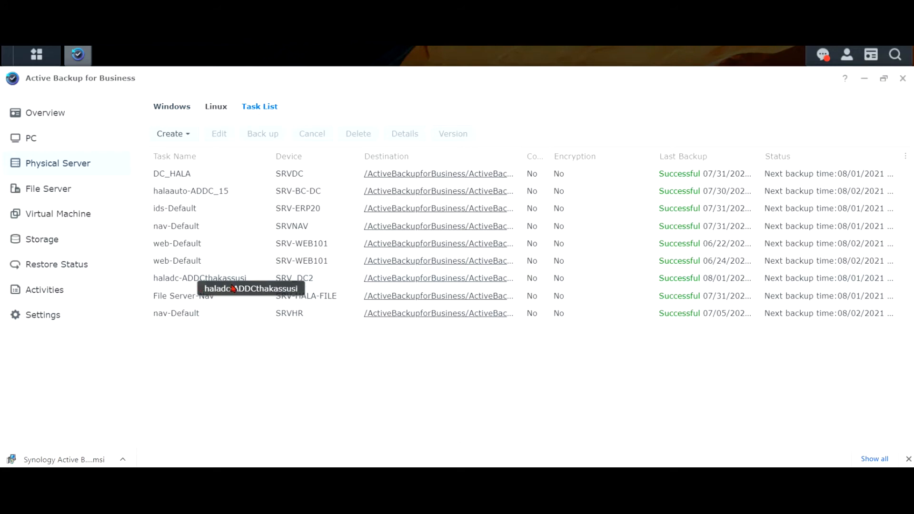
pyautogui.doubleClick(249, 279)
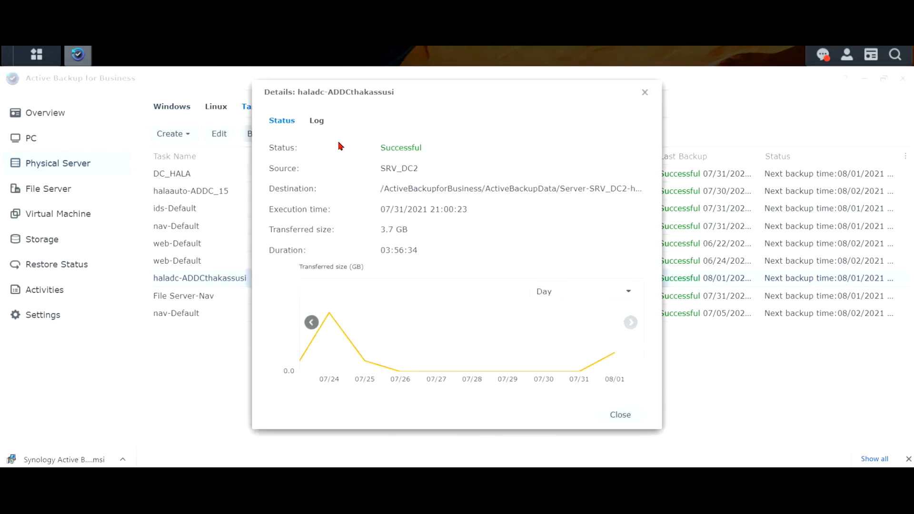
pyautogui.click(645, 92)
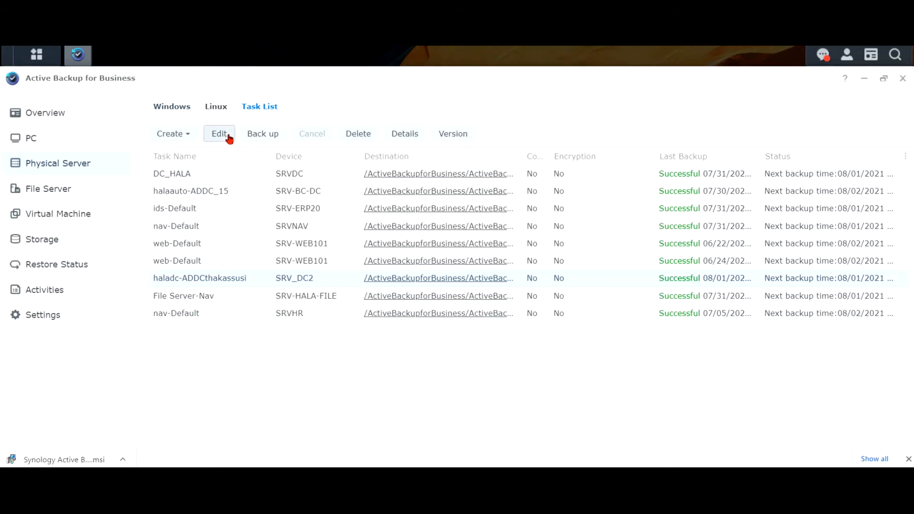
# Inspect haladc-ADDCthakassusi's retention, schedule and backup window settings, then cancel without changes.
pyautogui.click(227, 136)
pyautogui.click(368, 121)
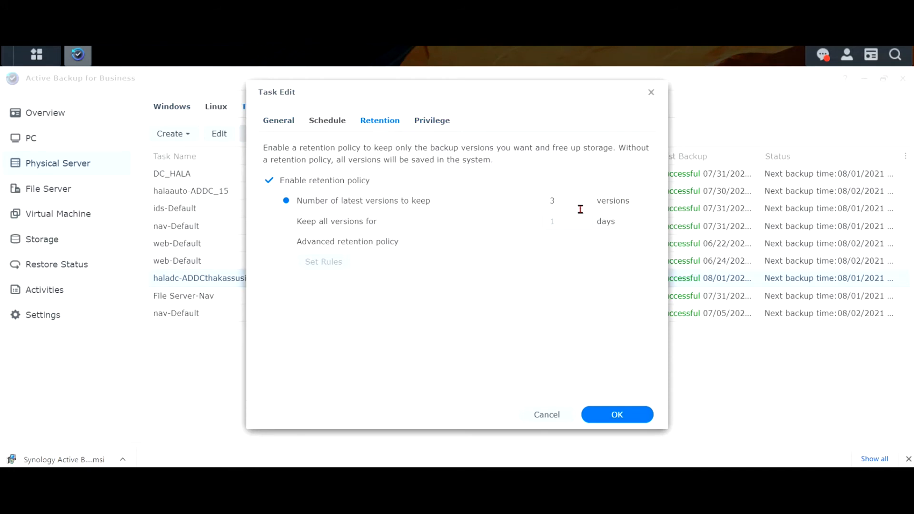
pyautogui.click(333, 122)
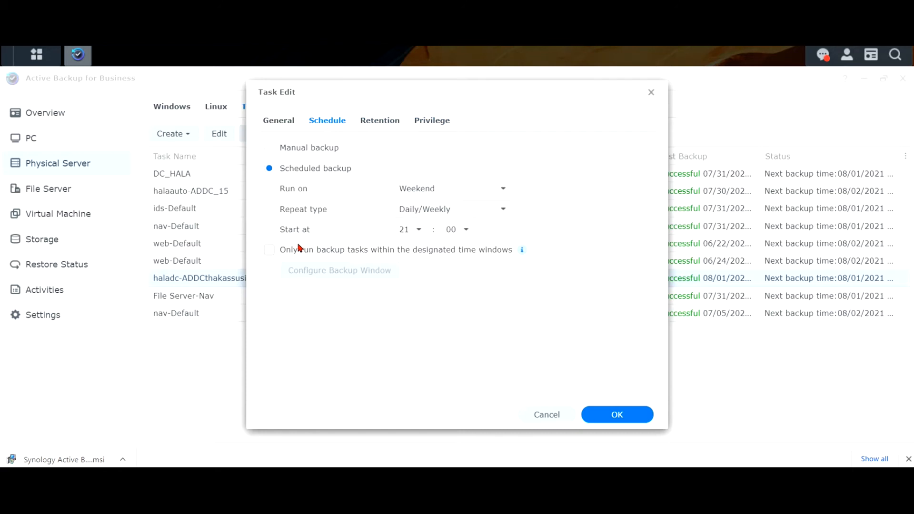
pyautogui.click(315, 250)
pyautogui.click(333, 270)
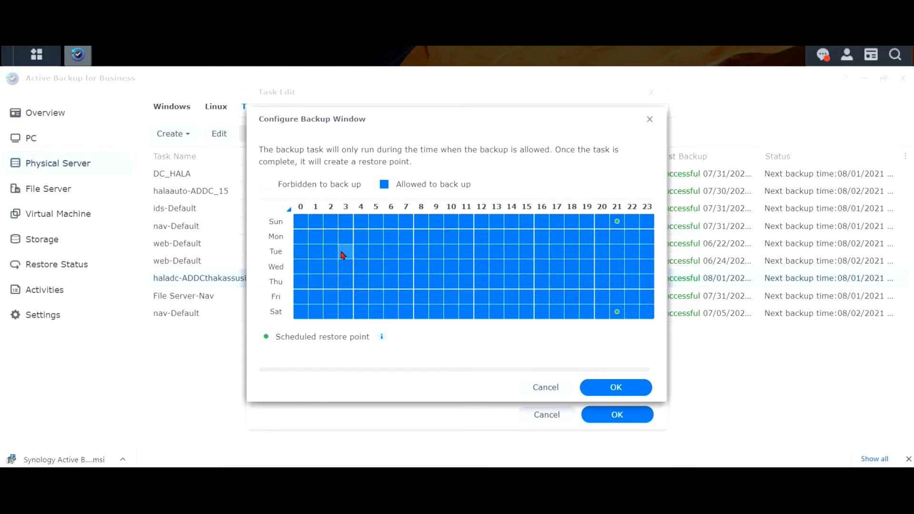
pyautogui.click(560, 393)
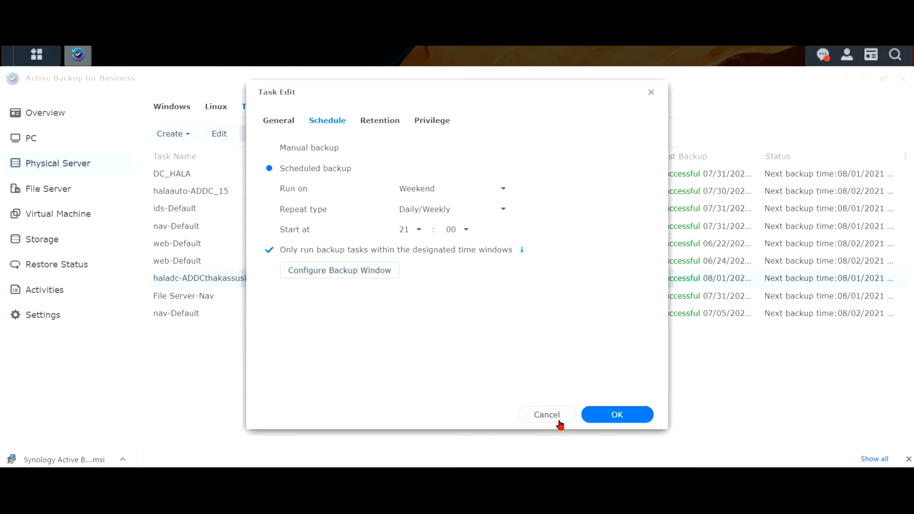
pyautogui.click(558, 419)
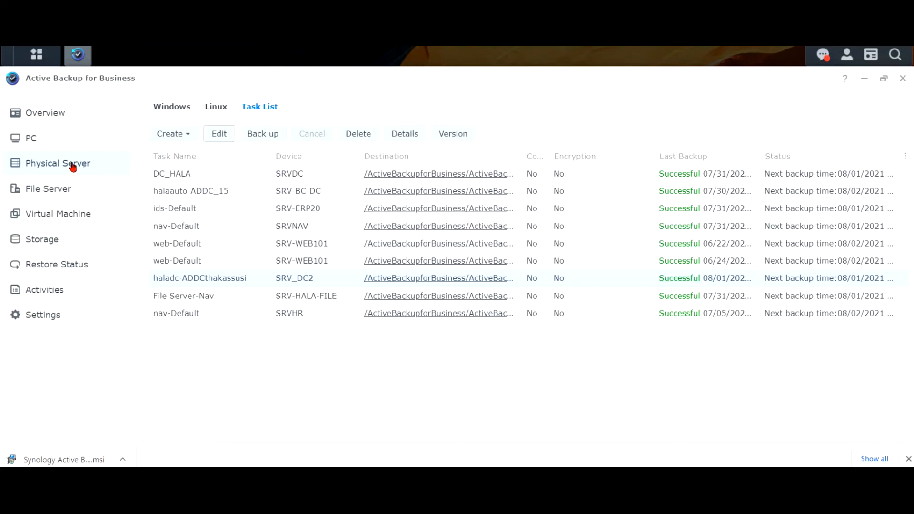
# Check the overview dashboard, then bring up Hyper-V Manager on the SRV-HALA host.
pyautogui.click(48, 114)
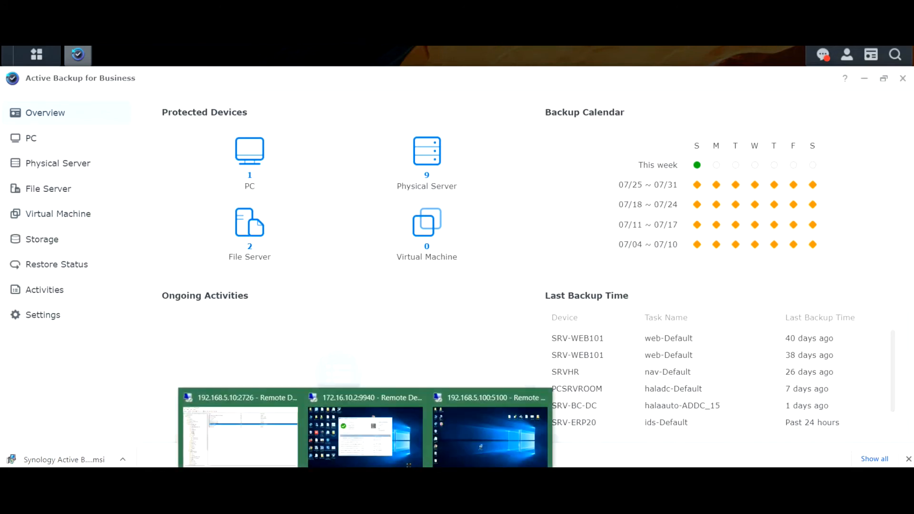
pyautogui.click(490, 428)
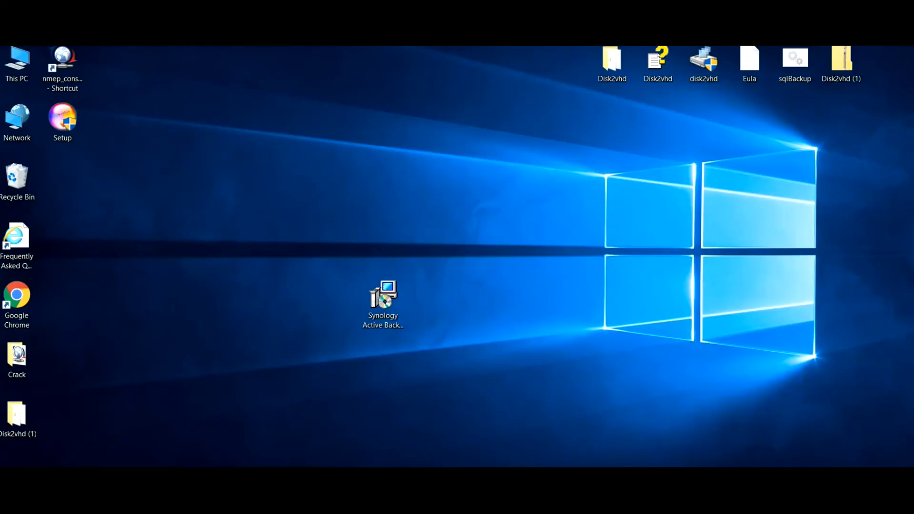
pyautogui.click(221, 478)
pyautogui.click(37, 47)
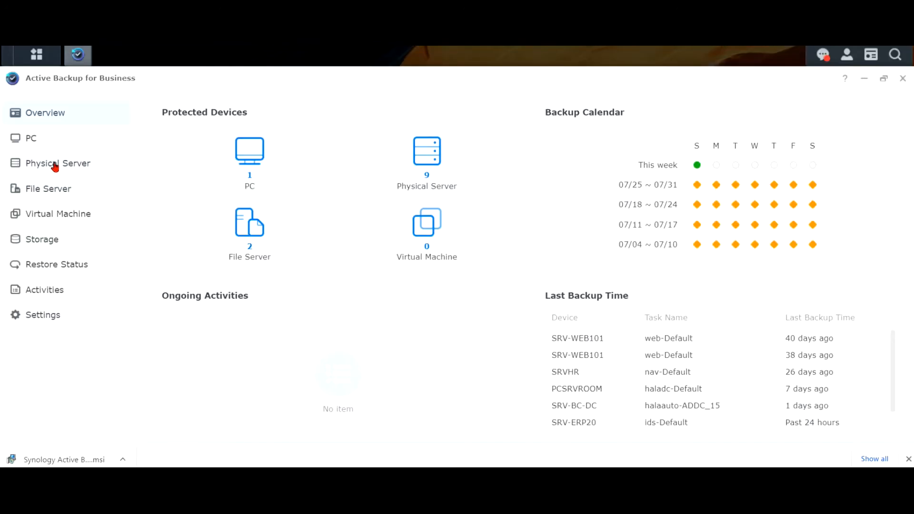
# Open SRV_DC2's Restore Wizard, try Microsoft Hyper-V as platform, then close without restoring.
pyautogui.click(54, 166)
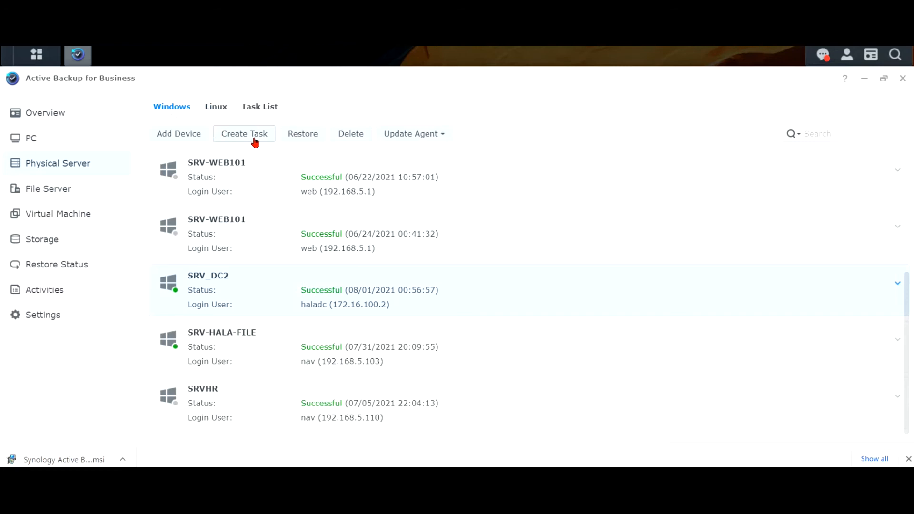
pyautogui.click(307, 137)
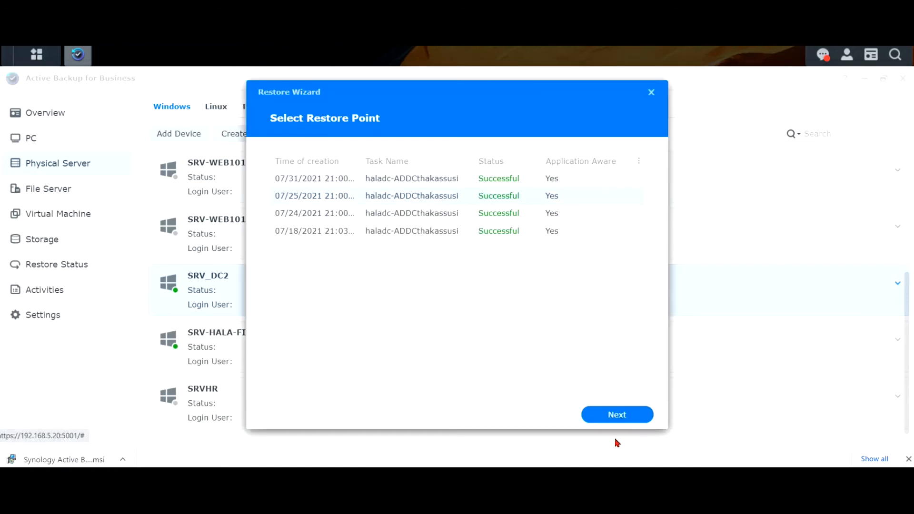
pyautogui.click(621, 414)
pyautogui.click(352, 187)
pyautogui.click(552, 416)
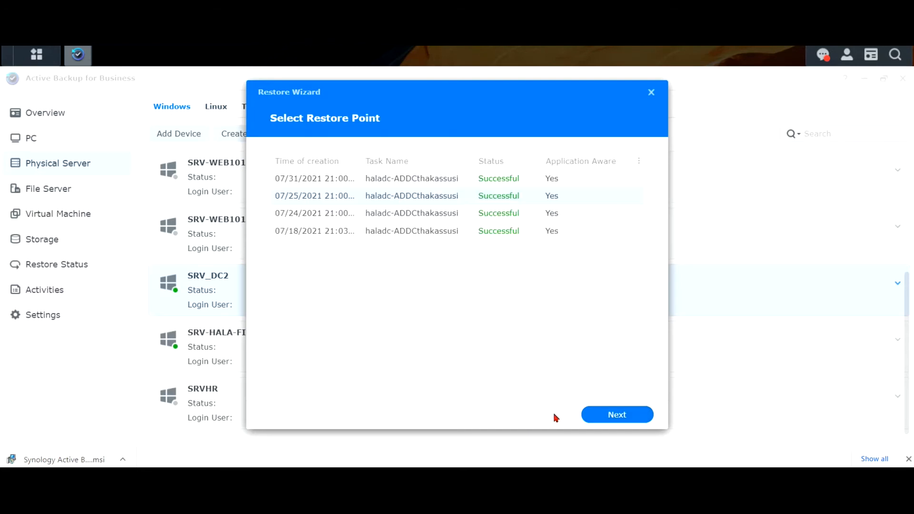
pyautogui.click(651, 93)
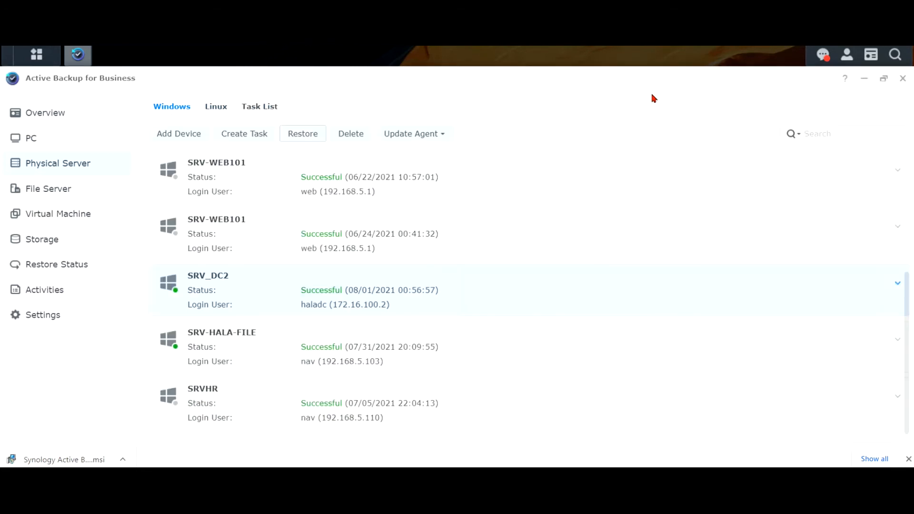
pyautogui.click(84, 216)
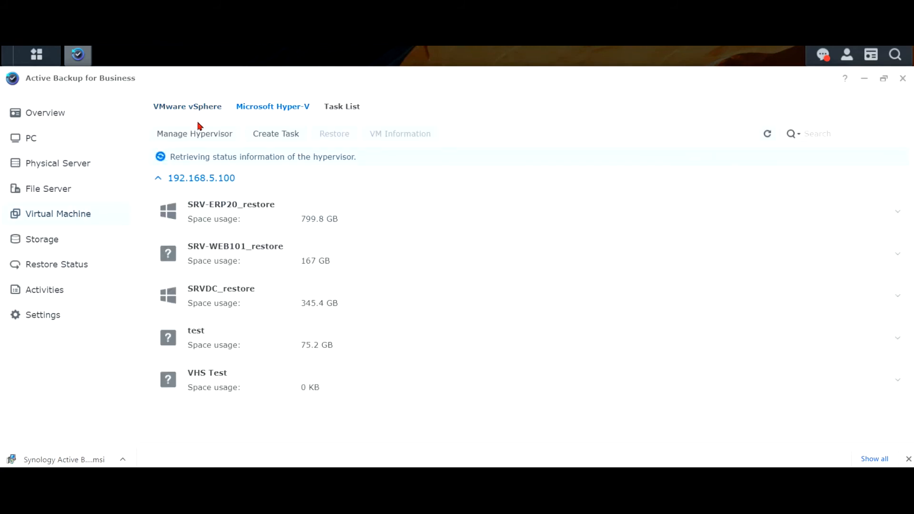
pyautogui.click(207, 138)
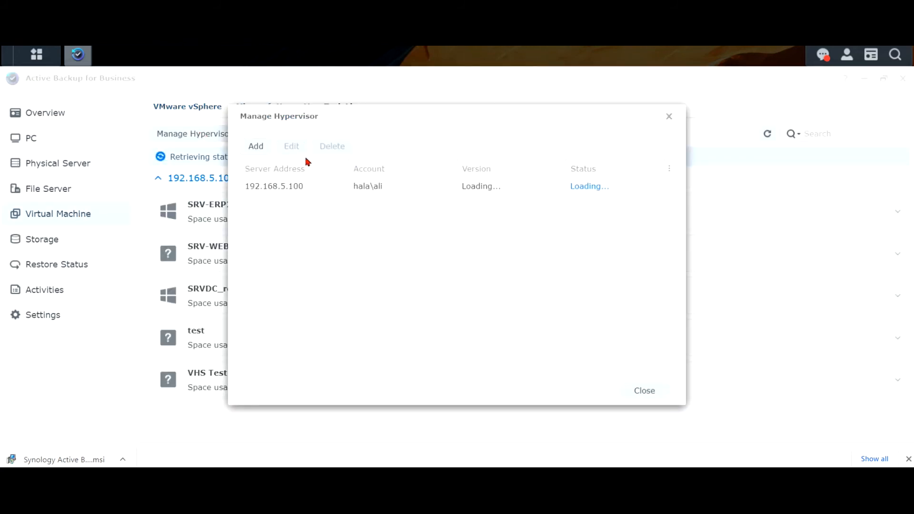
pyautogui.click(253, 147)
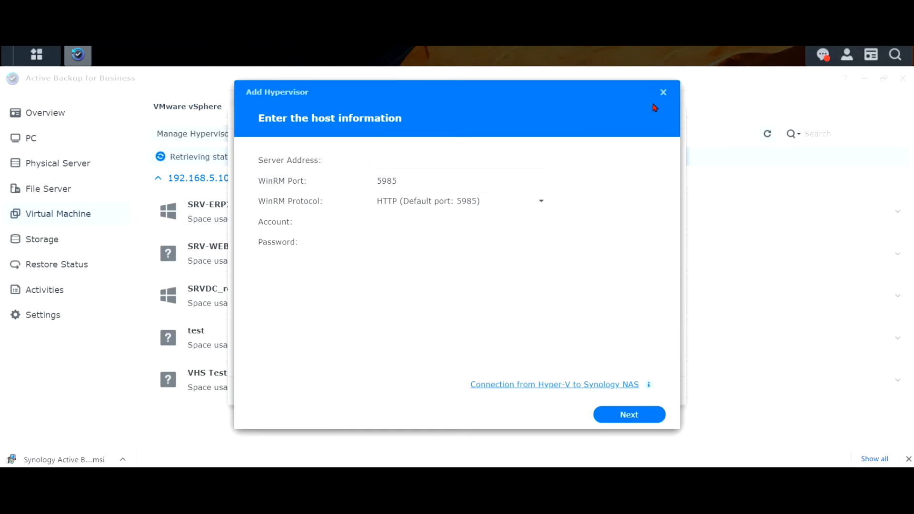
pyautogui.click(662, 93)
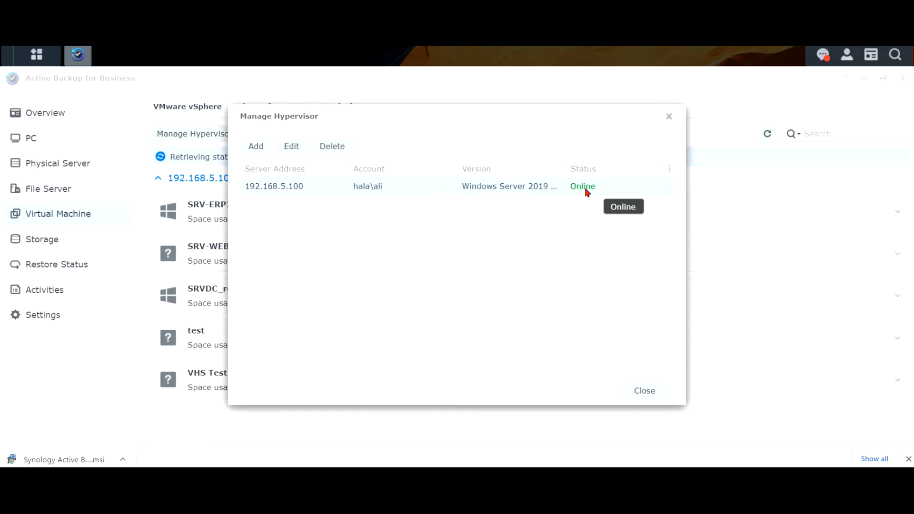
pyautogui.click(647, 392)
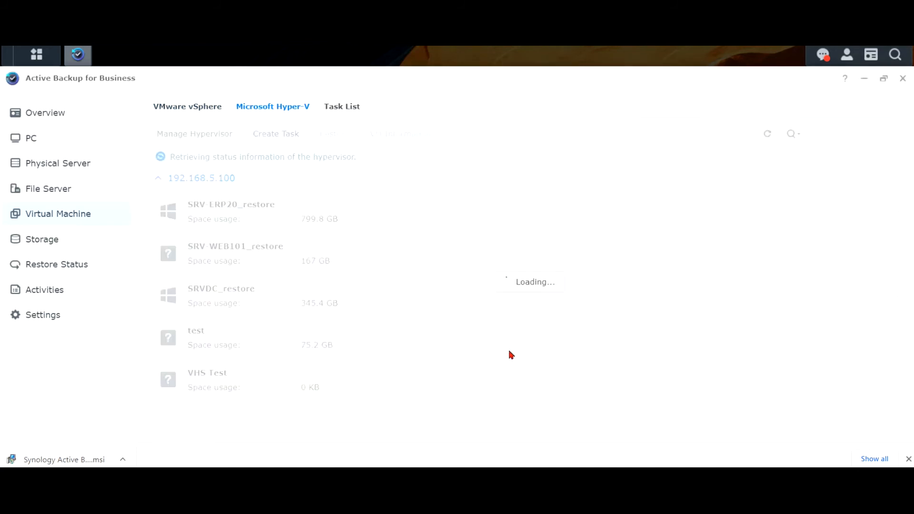
pyautogui.click(65, 164)
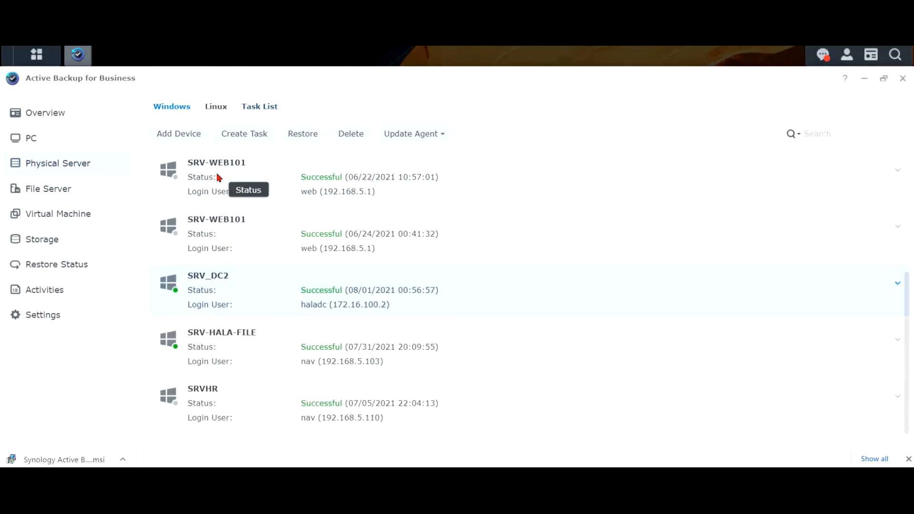
# Start a full virtual machine restore of SRV_DC2 to Microsoft Hyper-V on host 192.168.5.100.
pyautogui.click(301, 135)
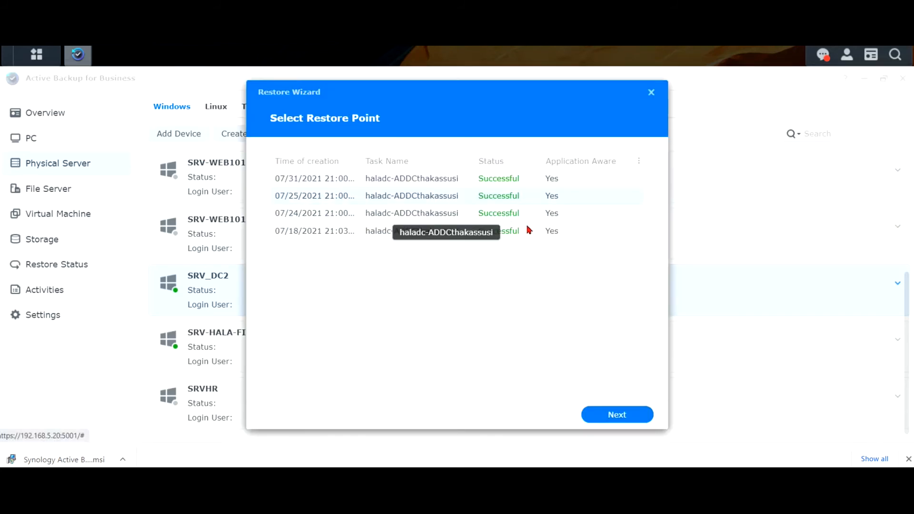
pyautogui.click(614, 413)
pyautogui.click(285, 184)
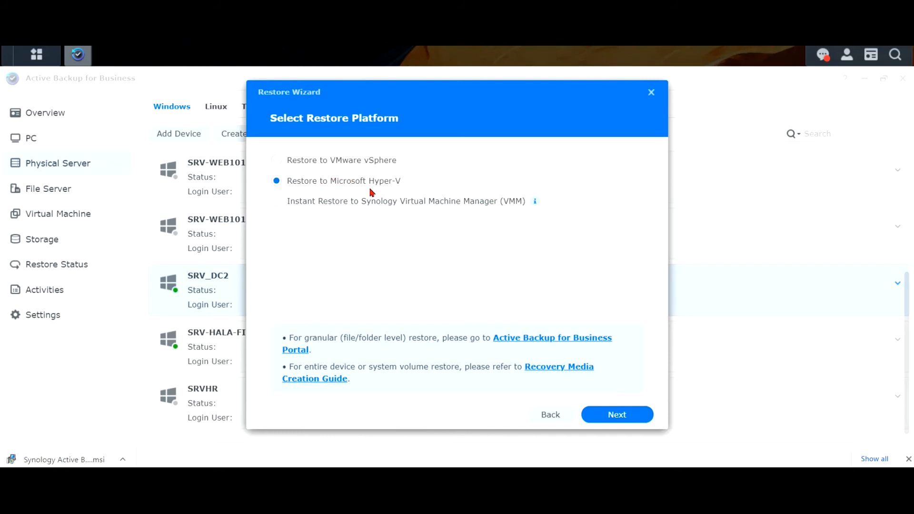
pyautogui.click(609, 412)
pyautogui.click(357, 229)
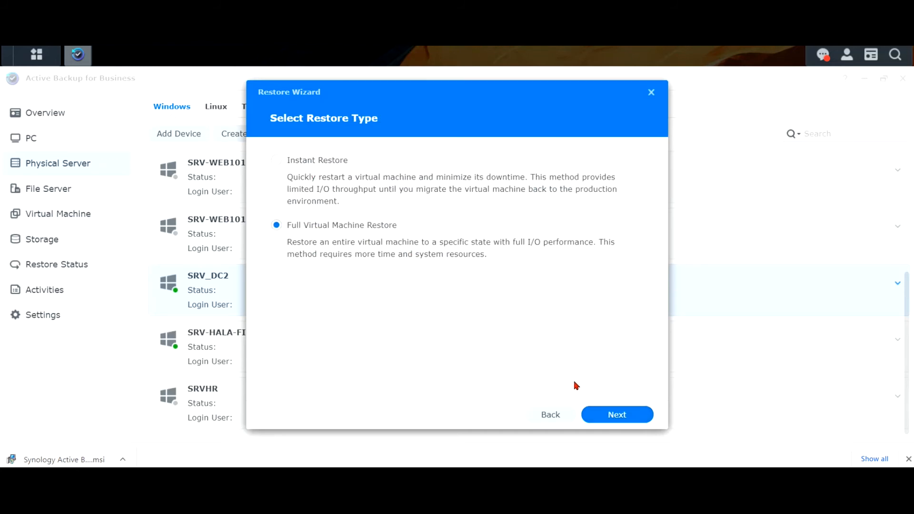
pyautogui.click(602, 414)
pyautogui.click(292, 209)
pyautogui.click(286, 207)
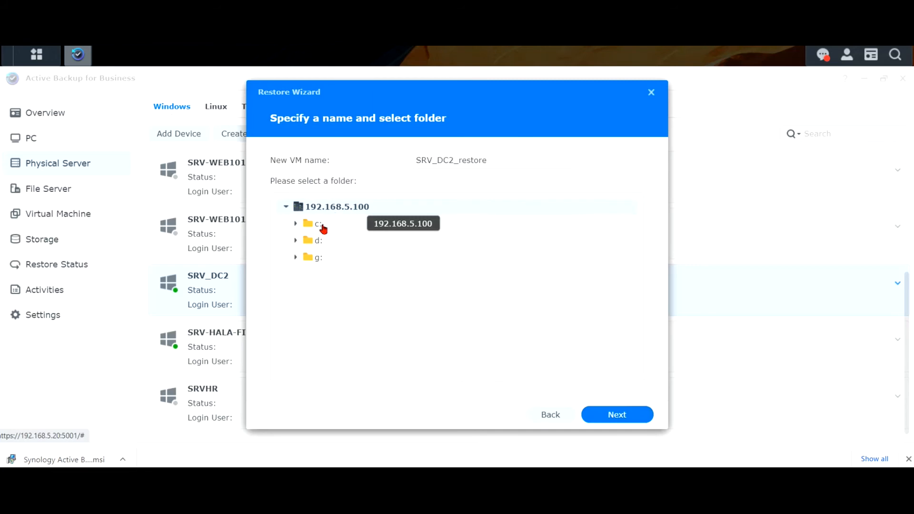
# Pick a VM folder on the d: drive and confirm it.
pyautogui.click(295, 240)
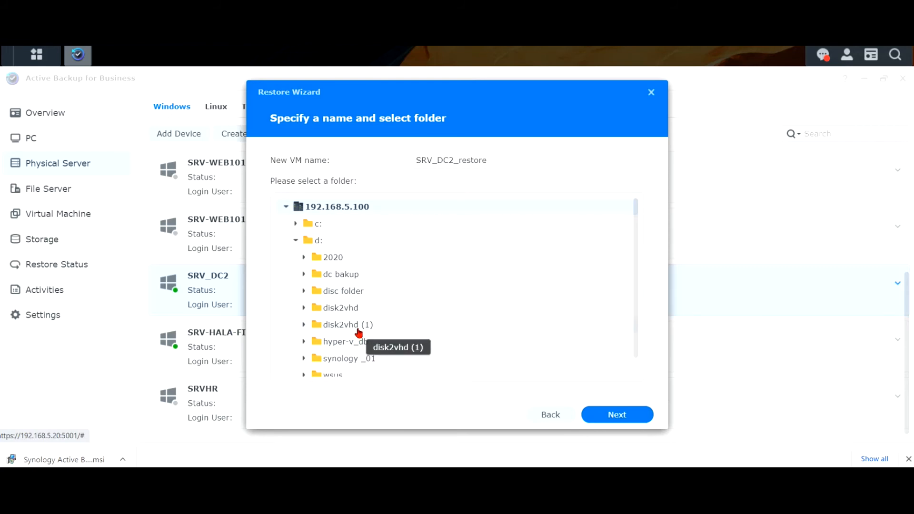
pyautogui.scroll(-1, 387, 341)
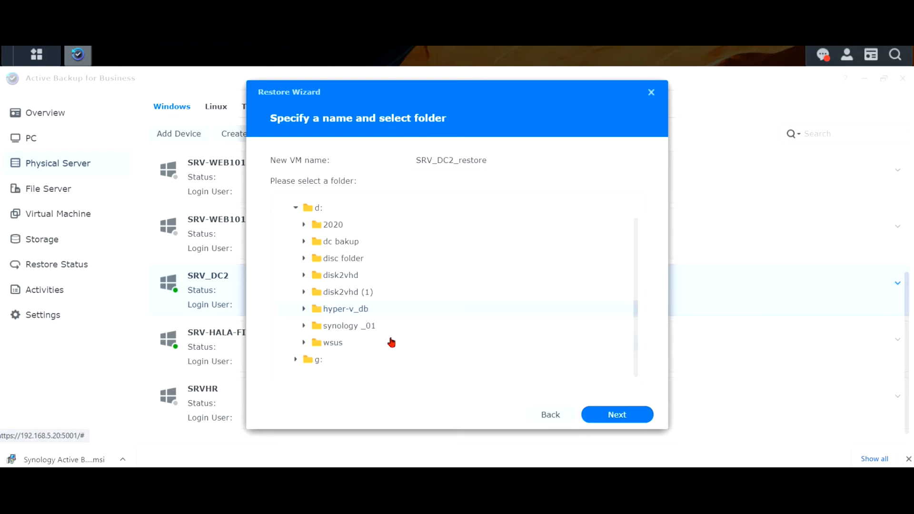
pyautogui.click(626, 415)
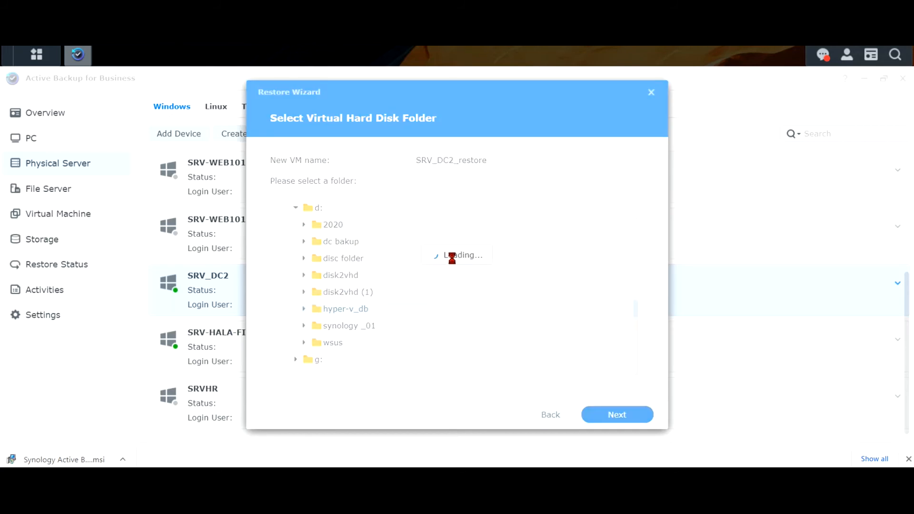
# Choose disk2vhd (1) on d: as the virtual disk folder, then back out and close the wizard.
pyautogui.click(285, 211)
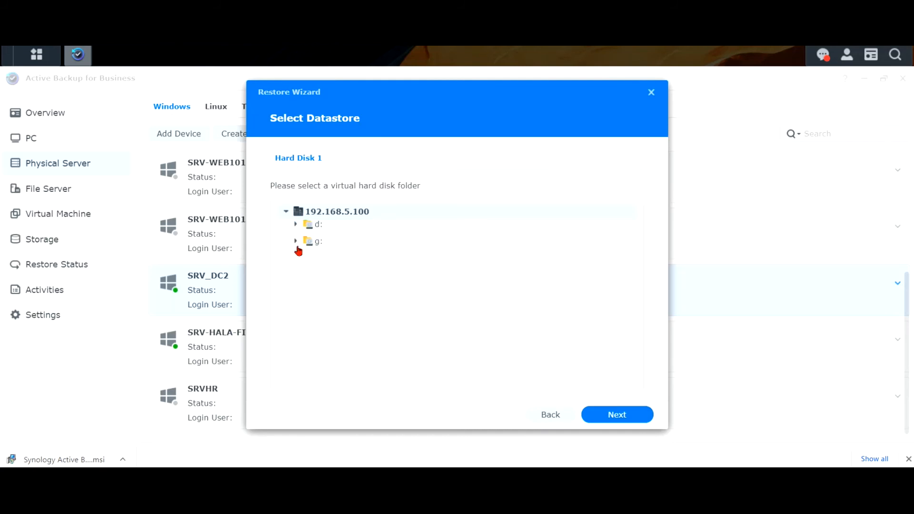
pyautogui.click(295, 229)
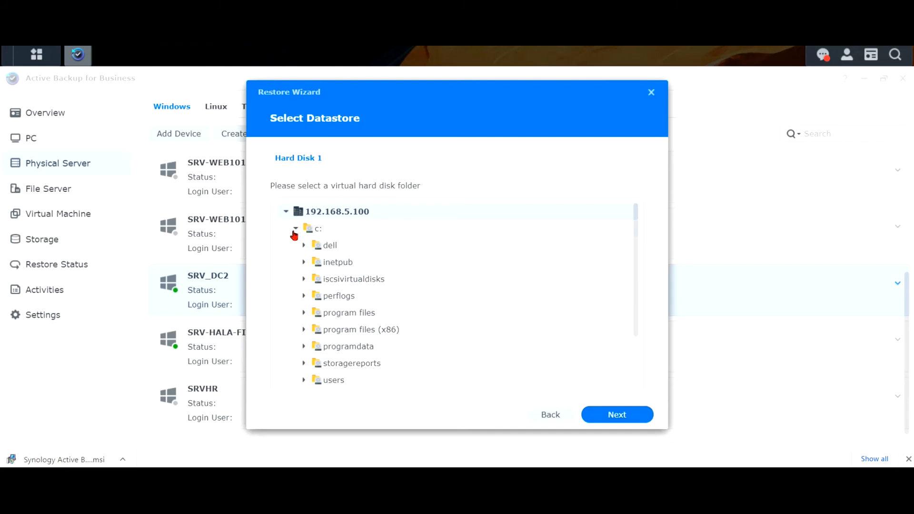
pyautogui.click(294, 229)
pyautogui.click(296, 245)
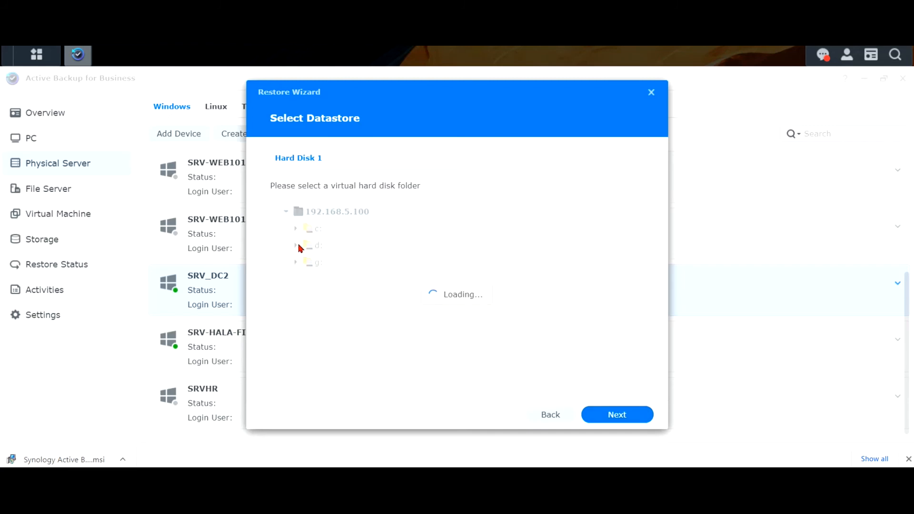
pyautogui.click(358, 333)
pyautogui.click(614, 415)
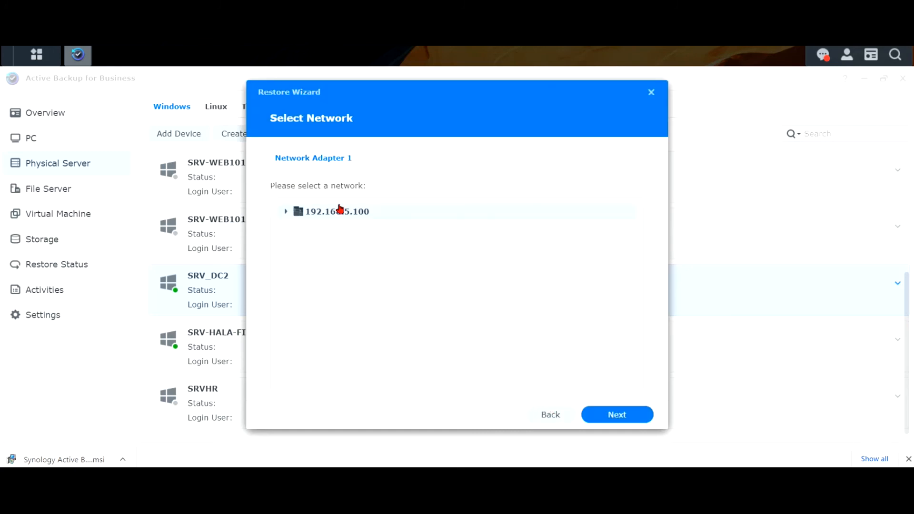
pyautogui.click(554, 415)
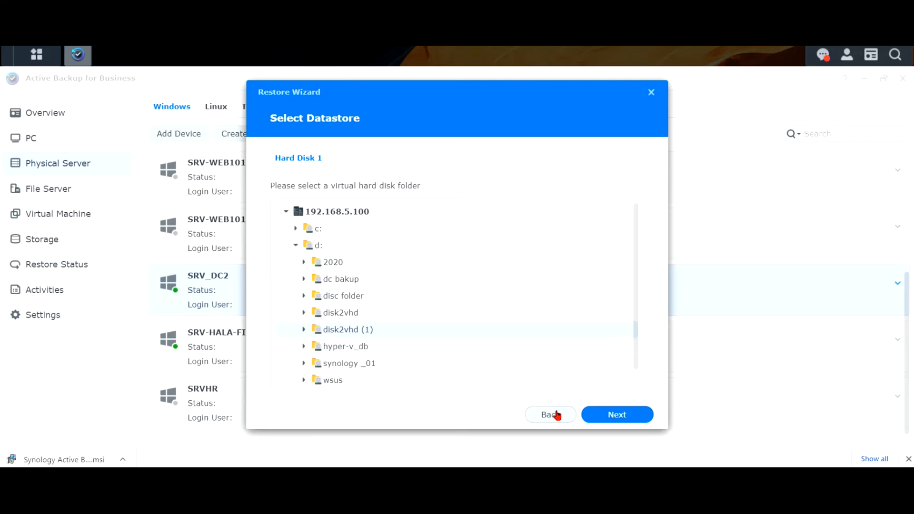
pyautogui.click(651, 94)
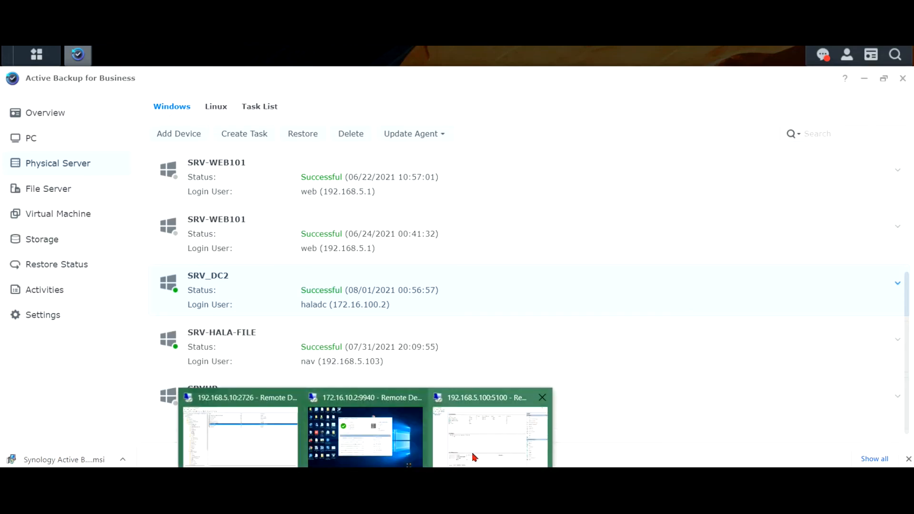
# In remote Hyper-V Manager, connect to SRV-WEB101_restore, select SRV-ERP20_restore, and close the SRV-WEB101_restore console.
pyautogui.click(474, 456)
pyautogui.click(180, 91)
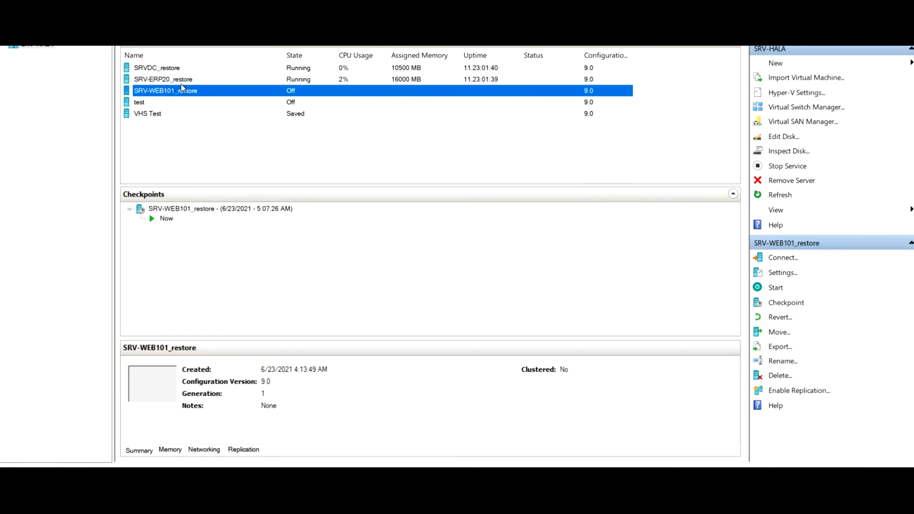
pyautogui.rightClick(178, 90)
pyautogui.click(219, 100)
pyautogui.click(195, 80)
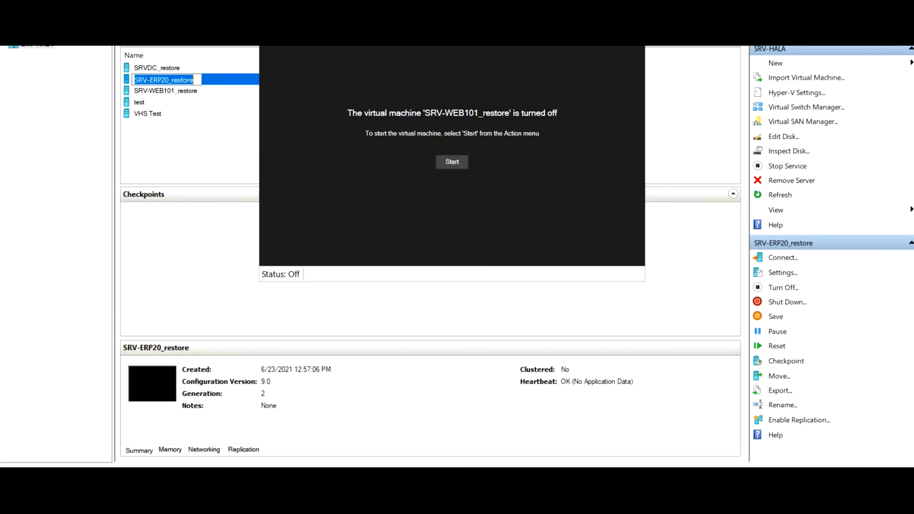
pyautogui.click(635, 46)
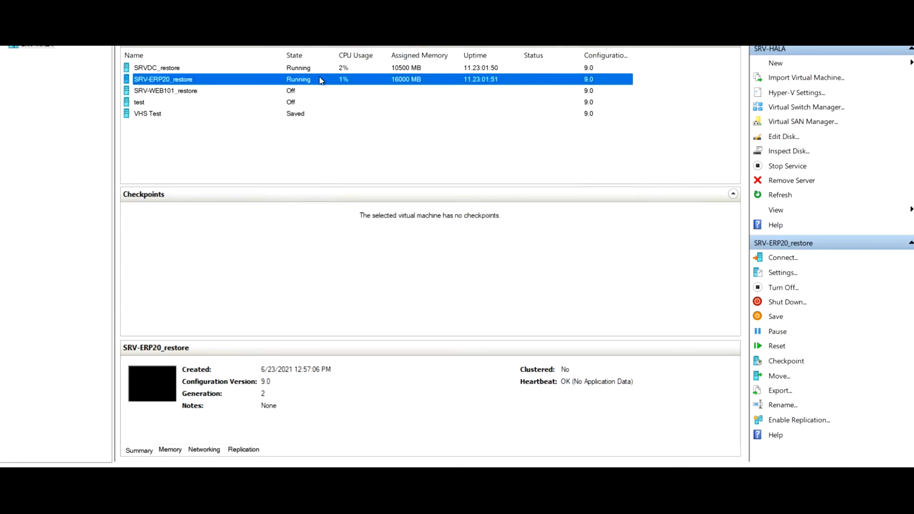
# Connect to the SRV-ERP20_restore console, accept the authorized-user notice, and reposition the window.
pyautogui.doubleClick(320, 80)
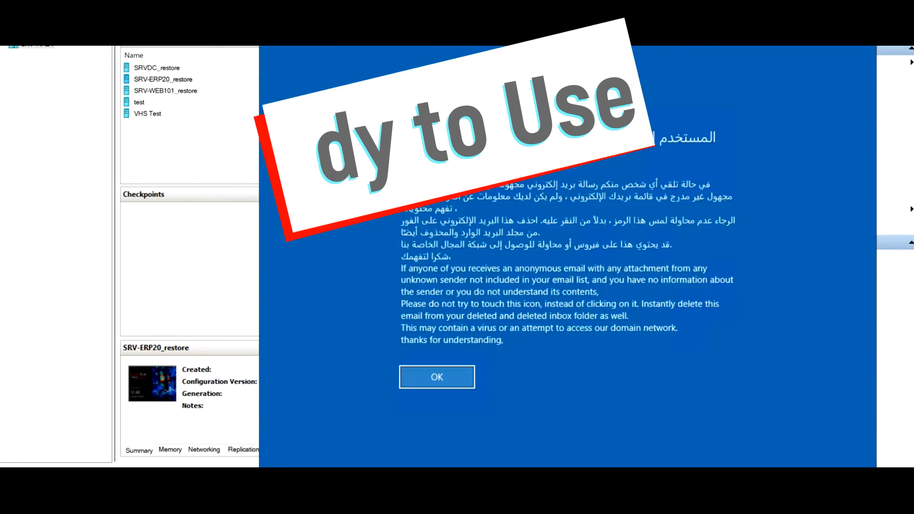
pyautogui.click(447, 379)
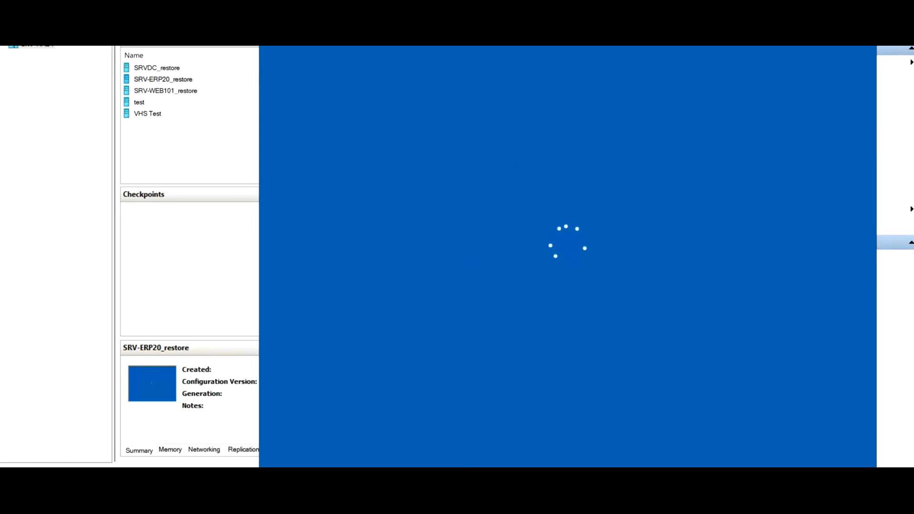
pyautogui.moveTo(619, 0); pyautogui.dragTo(485, 99)
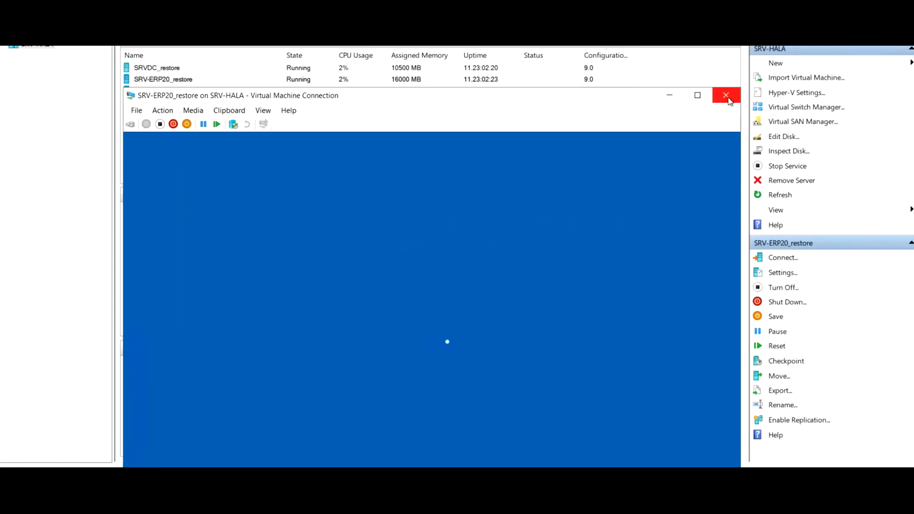